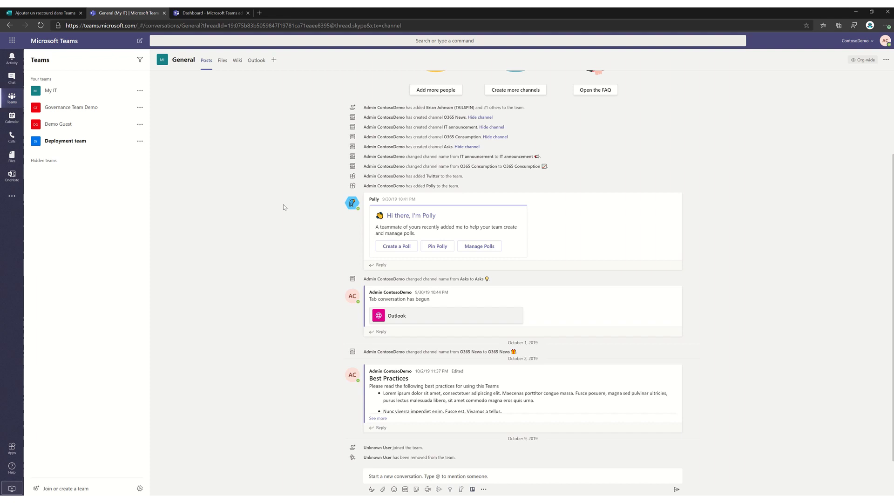
Find App Studio in the Teams app store by searching "app studio" and open it.
{"action": "left_click", "coordinate": [16, 454]}
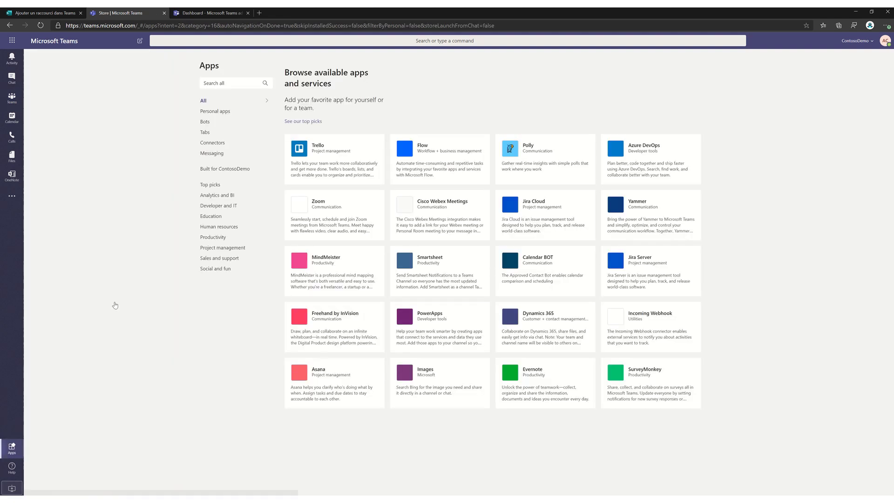
{"action": "left_click", "coordinate": [218, 84]}
{"action": "type", "text": "app"}
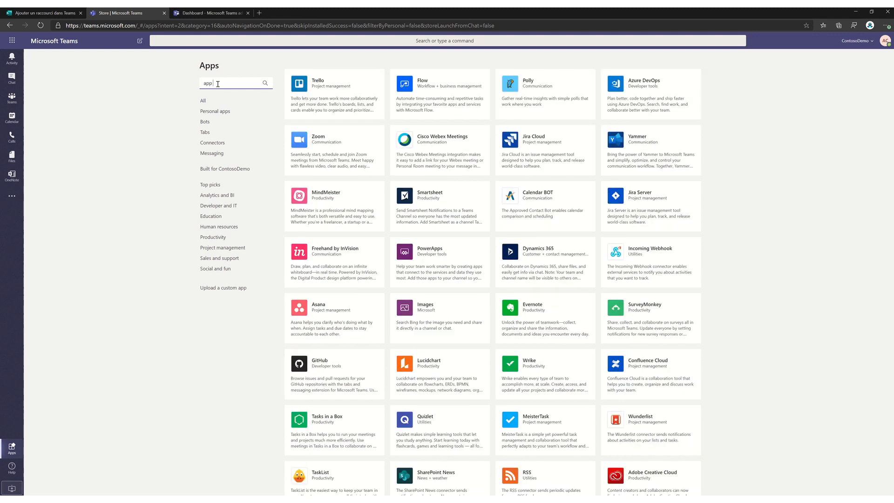
{"action": "type", "text": " studio"}
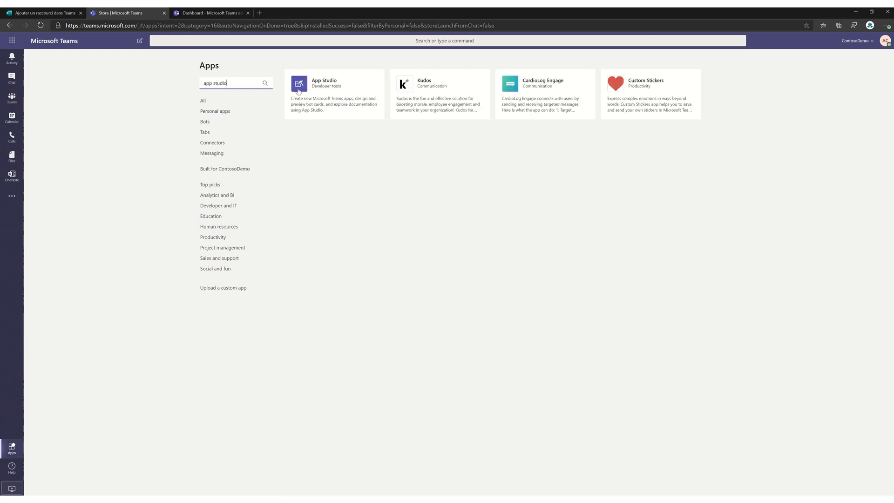
{"action": "left_click", "coordinate": [338, 100]}
{"action": "left_click", "coordinate": [339, 195]}
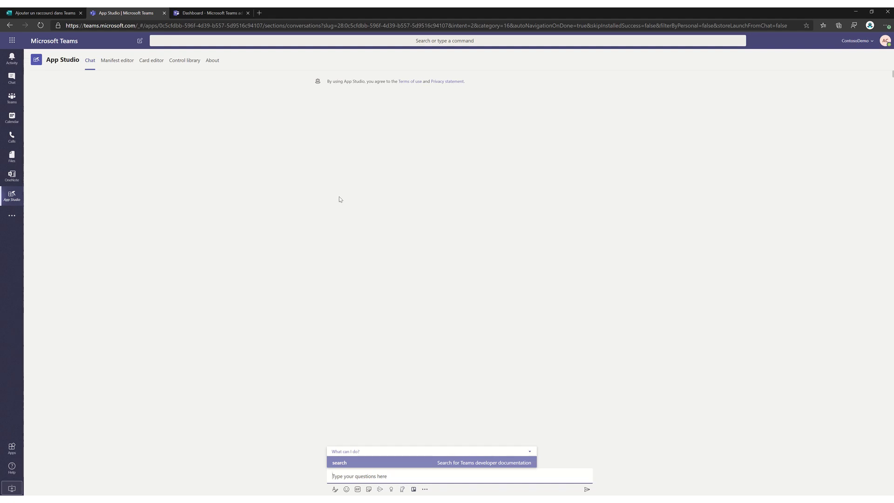
Import the existing app package GettingStarted.zip from the Demo folder on Local Disk (C:) into App Studio's manifest editor.
{"action": "left_click", "coordinate": [122, 61]}
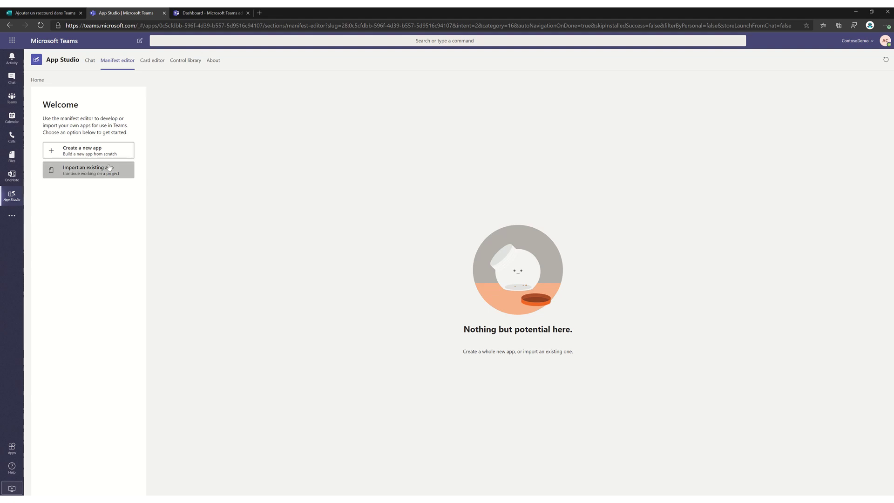
{"action": "left_click", "coordinate": [93, 174]}
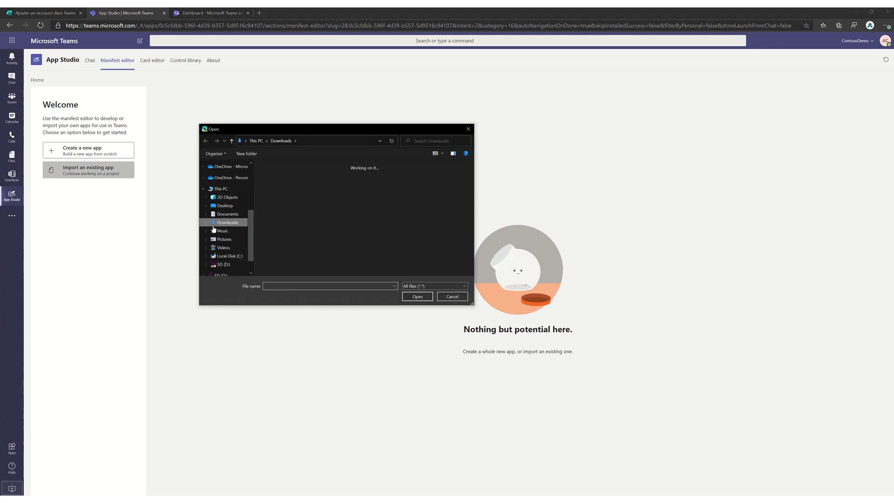
{"action": "left_click", "coordinate": [228, 234]}
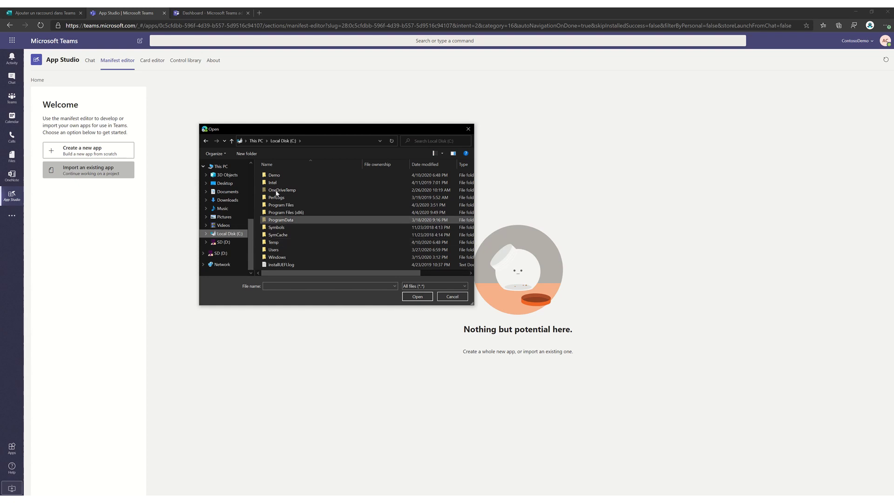
{"action": "double_click", "coordinate": [284, 175]}
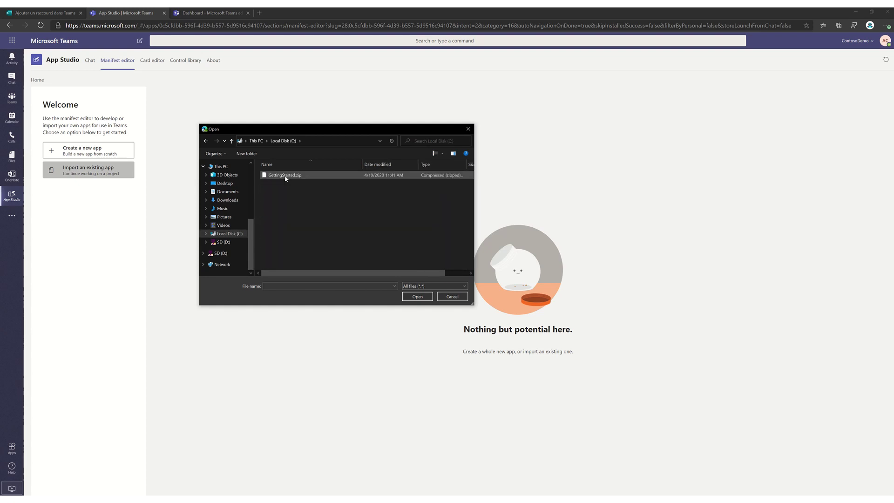
{"action": "left_click", "coordinate": [286, 177]}
{"action": "left_click", "coordinate": [421, 297]}
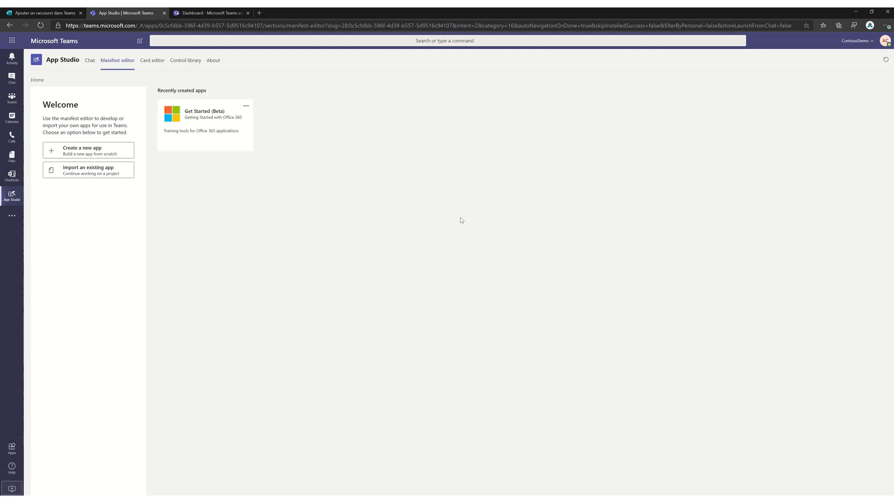
Switch to the Microsoft Teams admin center and open the Global (Org-wide default) app permission policy for editing.
{"action": "mouse_move", "coordinate": [465, 8]}
{"action": "left_click", "coordinate": [409, 22]}
{"action": "left_click", "coordinate": [213, 13]}
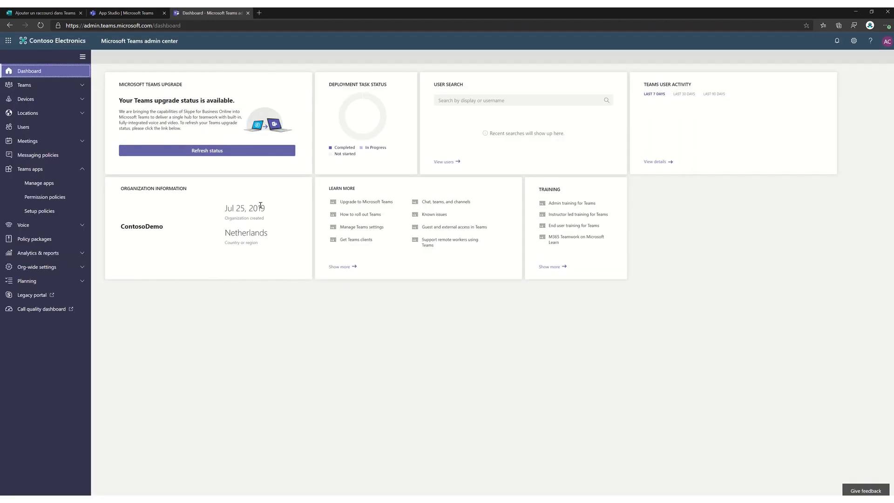
{"action": "left_click", "coordinate": [39, 198]}
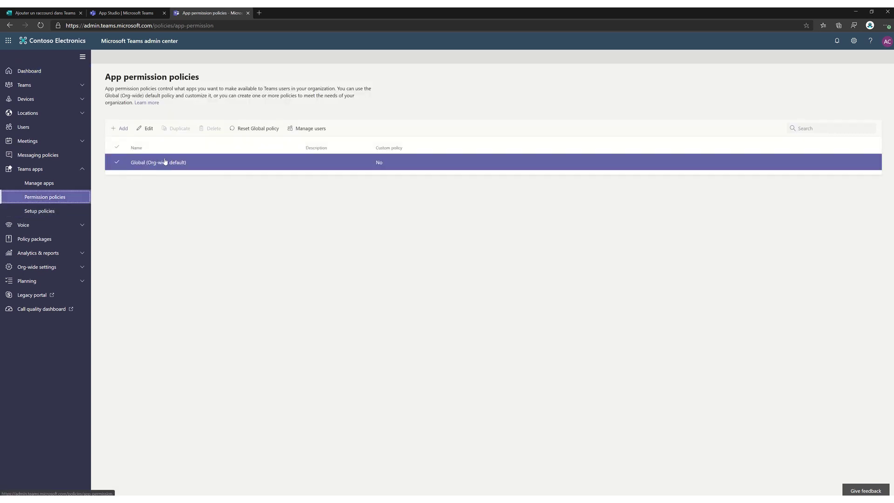
{"action": "left_click", "coordinate": [146, 163]}
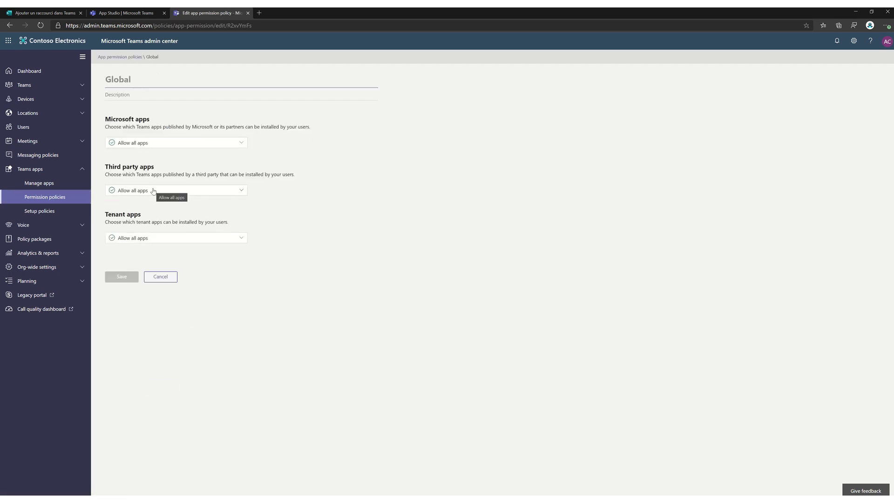
Set the Global policy's third party apps rule to "Allow specific apps and block all others".
{"action": "left_click", "coordinate": [153, 191]}
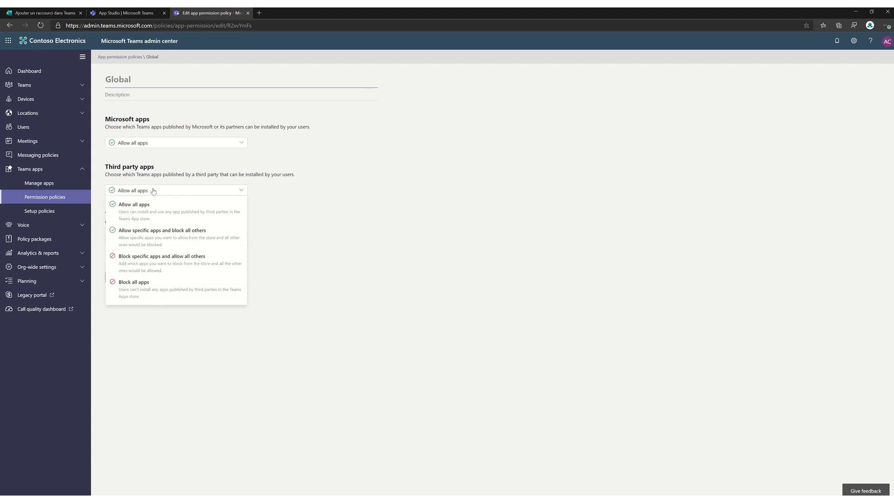
{"action": "left_click", "coordinate": [321, 200]}
{"action": "left_click", "coordinate": [175, 192]}
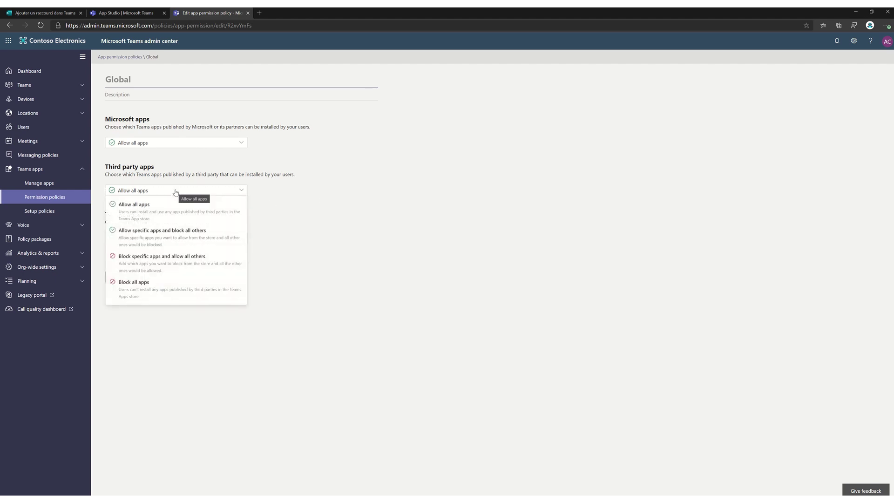
{"action": "left_click", "coordinate": [145, 241]}
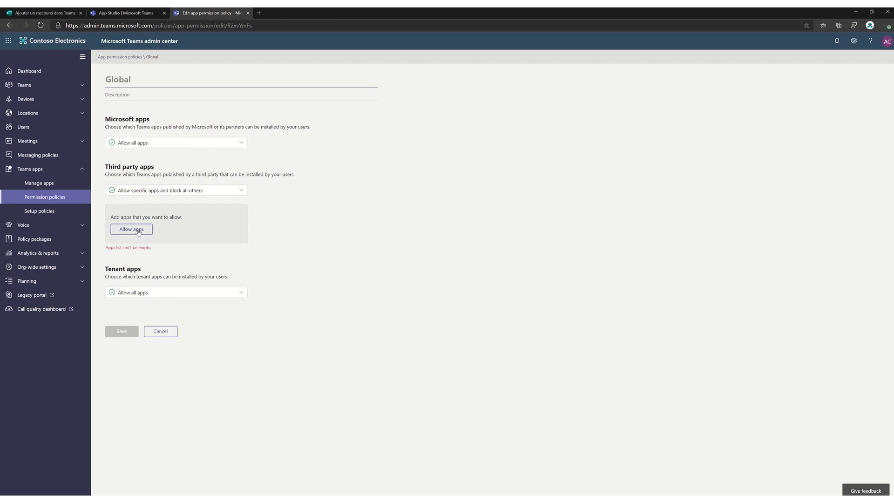
Add App Studio to the list of allowed third party apps in the Global policy.
{"action": "left_click", "coordinate": [137, 230]}
{"action": "type", "text": "a"}
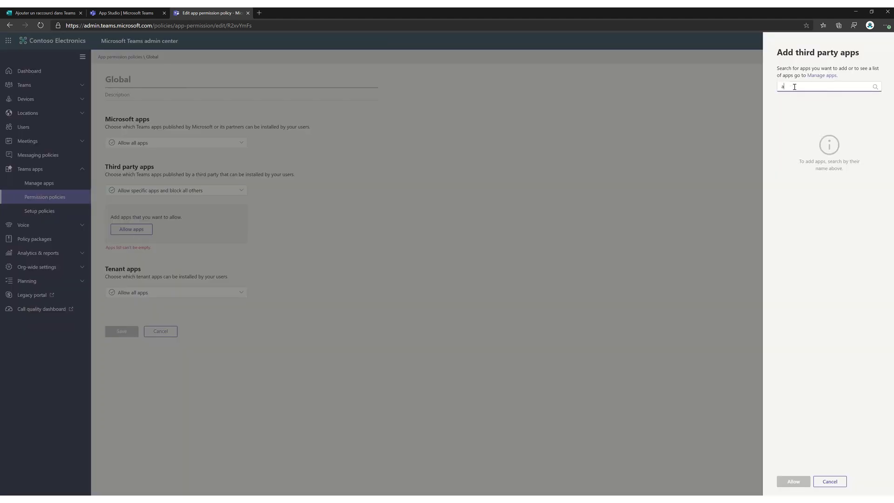
{"action": "type", "text": "pp studio"}
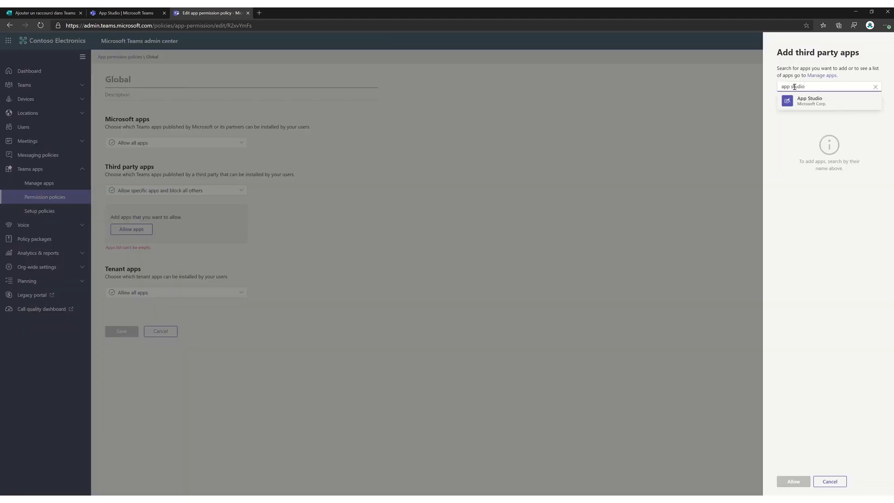
{"action": "mouse_move", "coordinate": [806, 99]}
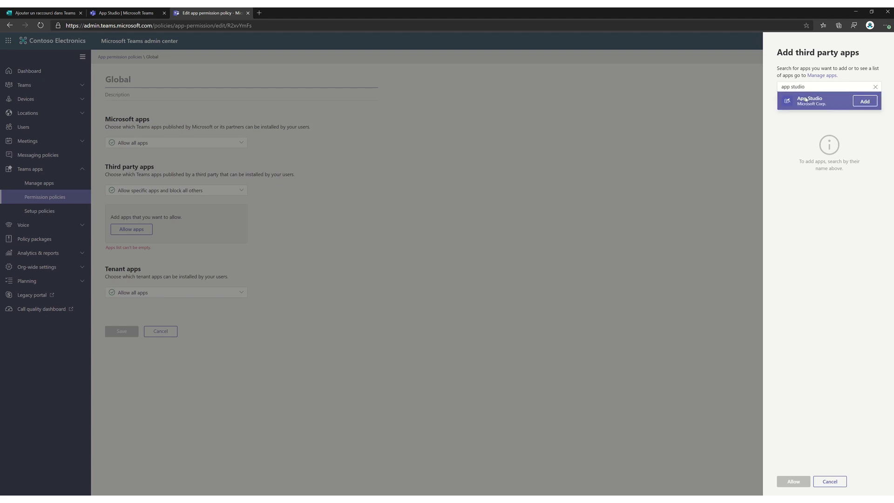
{"action": "left_click", "coordinate": [864, 102]}
{"action": "left_click", "coordinate": [795, 477]}
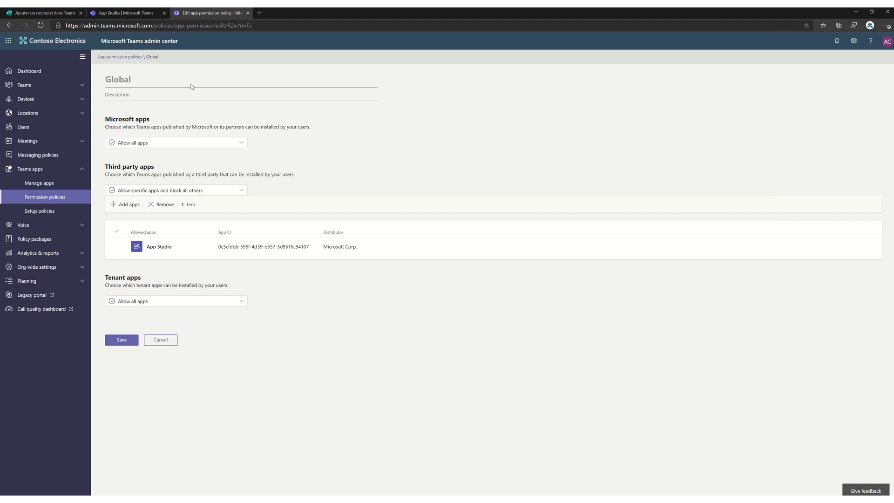
Return to App Studio in Teams and open the imported Get Started (Beta) app for editing.
{"action": "left_click", "coordinate": [124, 12]}
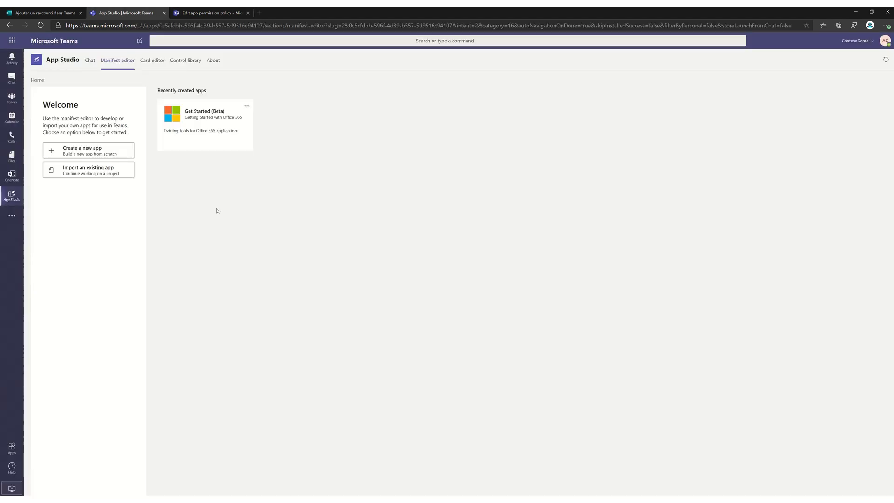
{"action": "left_click", "coordinate": [249, 107]}
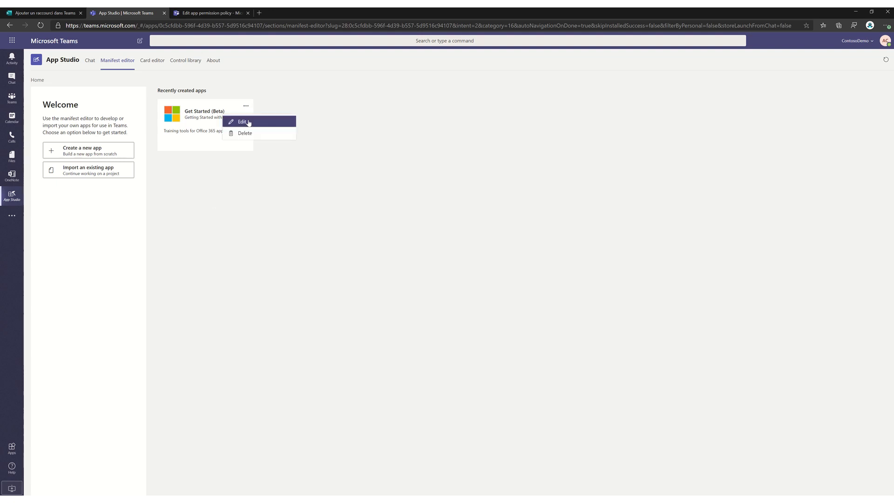
{"action": "left_click", "coordinate": [248, 122]}
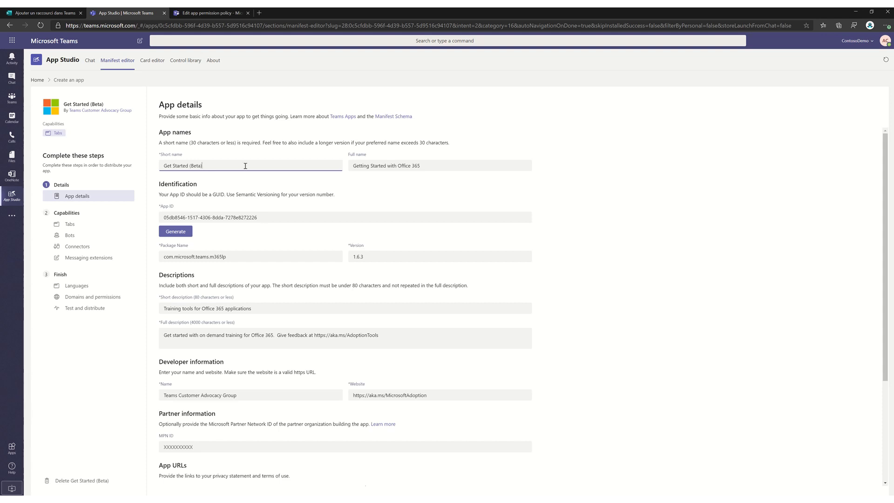
Set the app's short name to "Contoso" and its full name to "Contoso Teams HomePage".
{"action": "left_click_drag", "start_coordinate": [245, 166], "coordinate": [158, 167]}
{"action": "type", "text": "Co"}
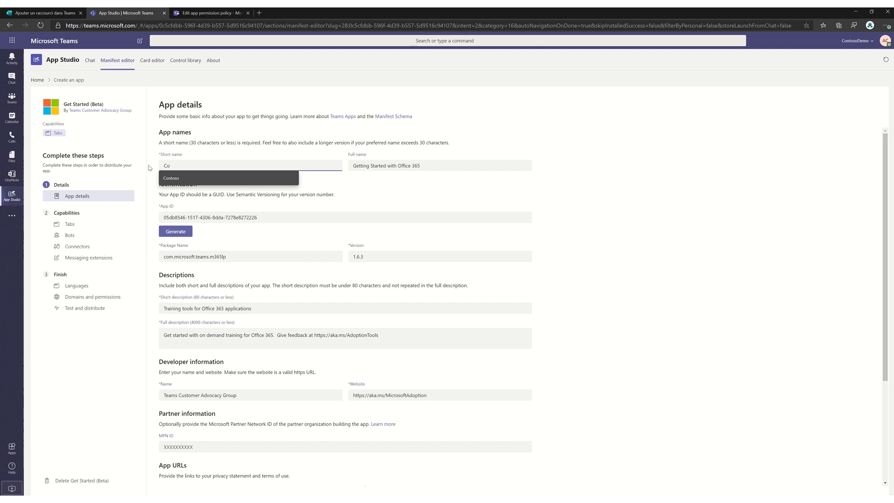
{"action": "type", "text": "ntoso"}
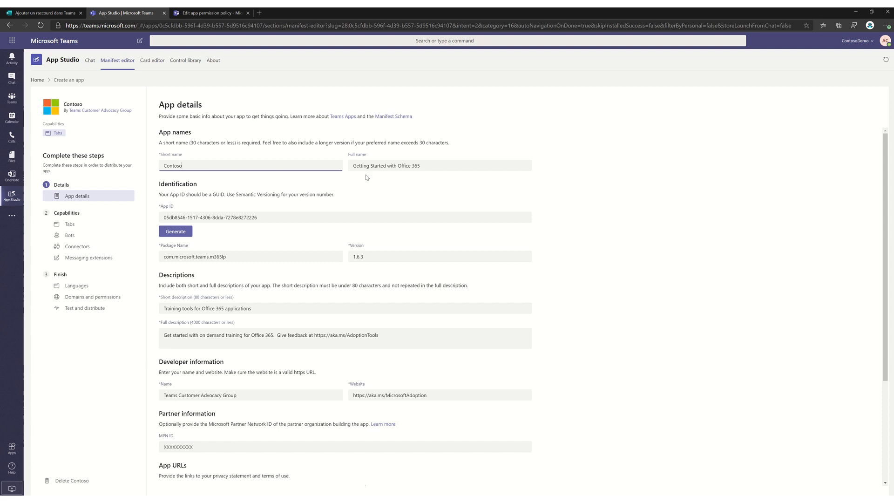
{"action": "left_click_drag", "start_coordinate": [441, 166], "coordinate": [350, 165]}
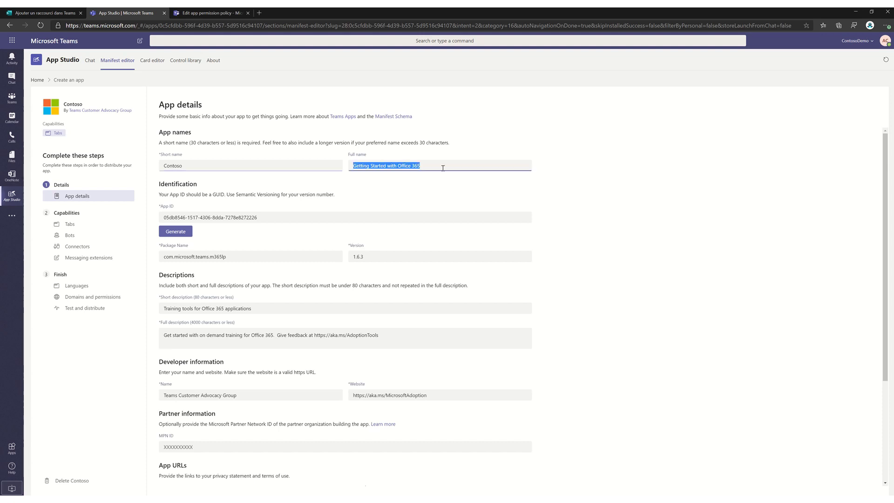
{"action": "type", "text": "Contoso Teams HomePage"}
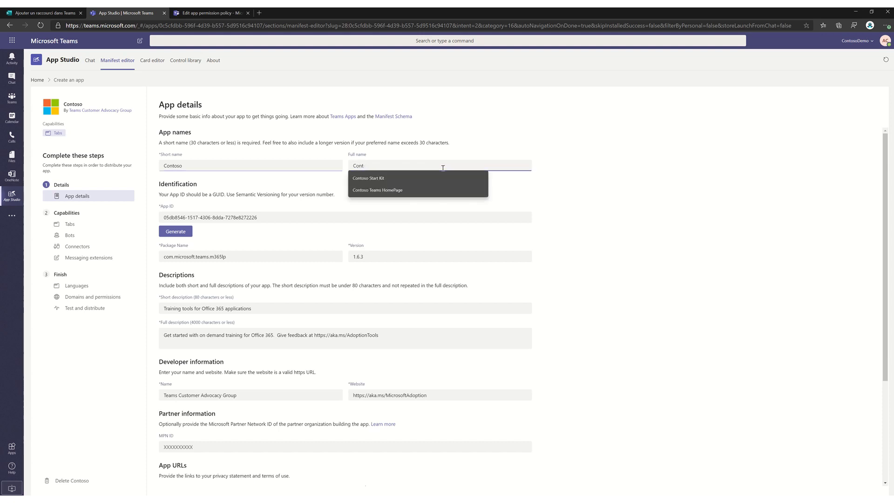
{"action": "left_click", "coordinate": [414, 189]}
Fill in the app identification with a newly generated App ID, package name HomePage.teams.contosodemo.fr and version 1.0.0.
{"action": "left_click", "coordinate": [176, 231]}
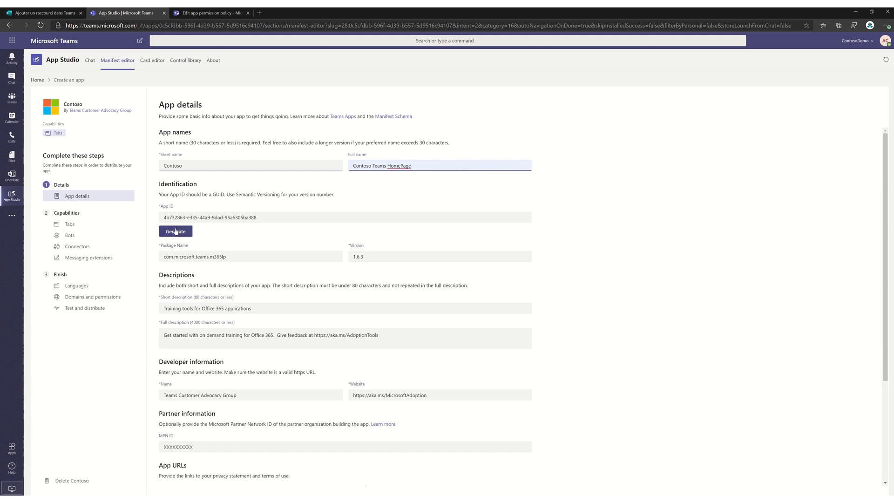
{"action": "double_click", "coordinate": [264, 259]}
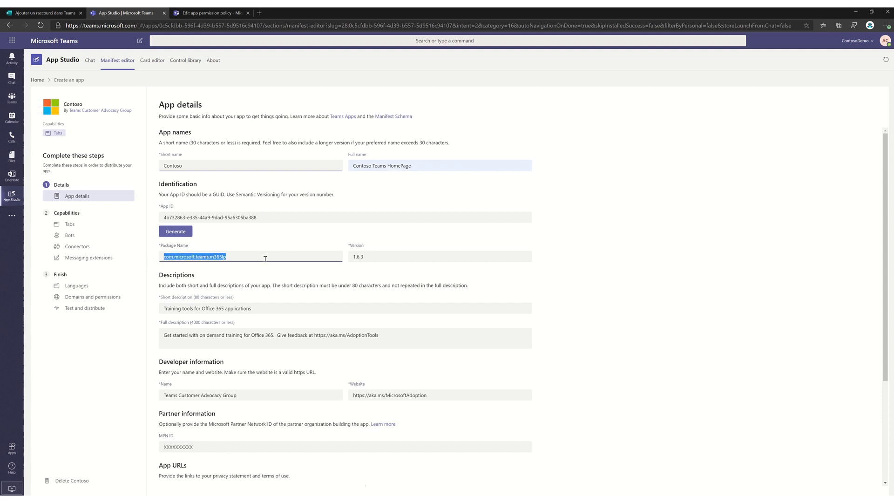
{"action": "type", "text": "teams"}
{"action": "key", "text": "ctrl+z"}
{"action": "key", "text": "BackSpace"}
{"action": "type", "text": "HomePage.teams.contosodemo.fr"}
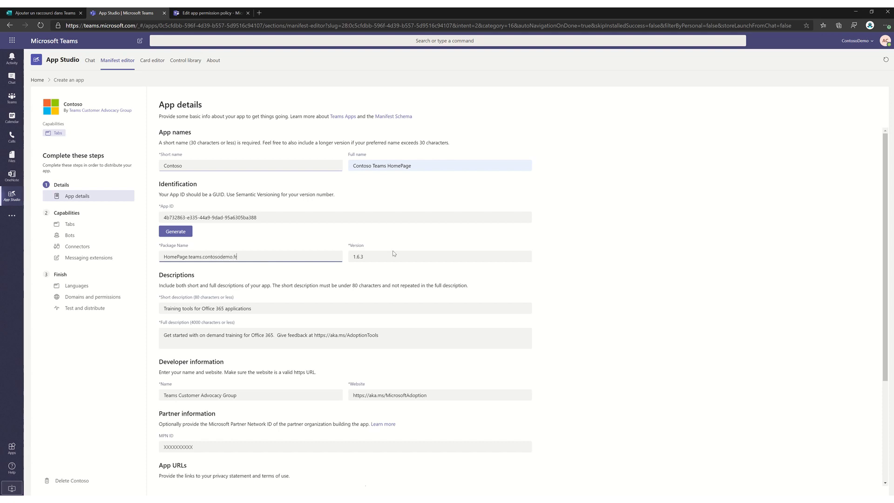
{"action": "key", "text": "Tab"}
{"action": "type", "text": "1.0.0"}
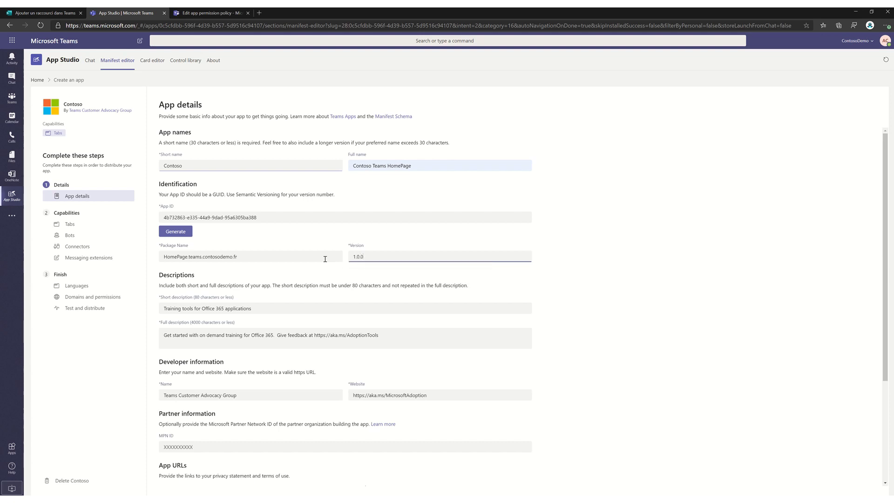
Replace the app's short description with "Page d'accueil Teams Contoso Demo".
{"action": "left_click", "coordinate": [277, 306]}
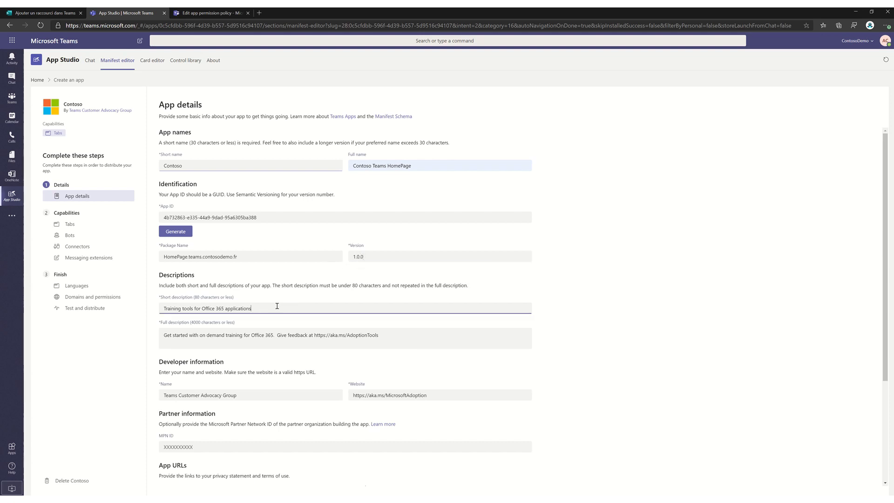
{"action": "left_click_drag", "start_coordinate": [279, 306], "coordinate": [140, 315]}
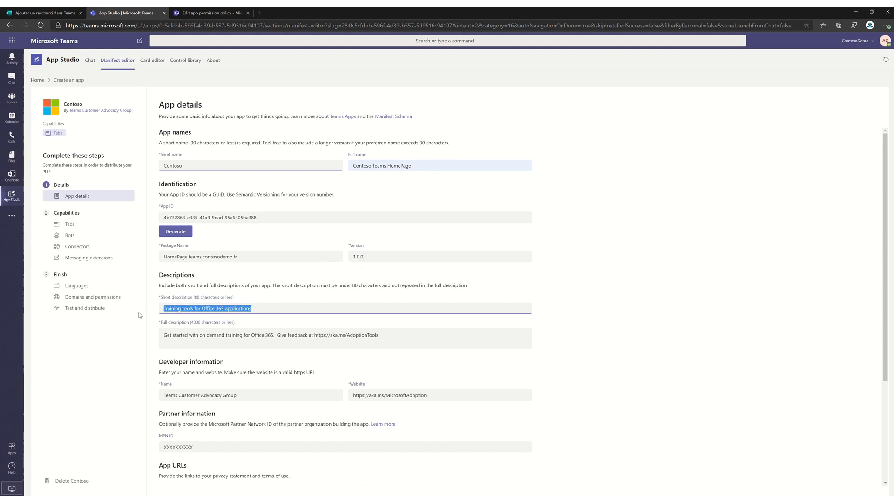
{"action": "type", "text": "Page d'accueil Teams Contoso"}
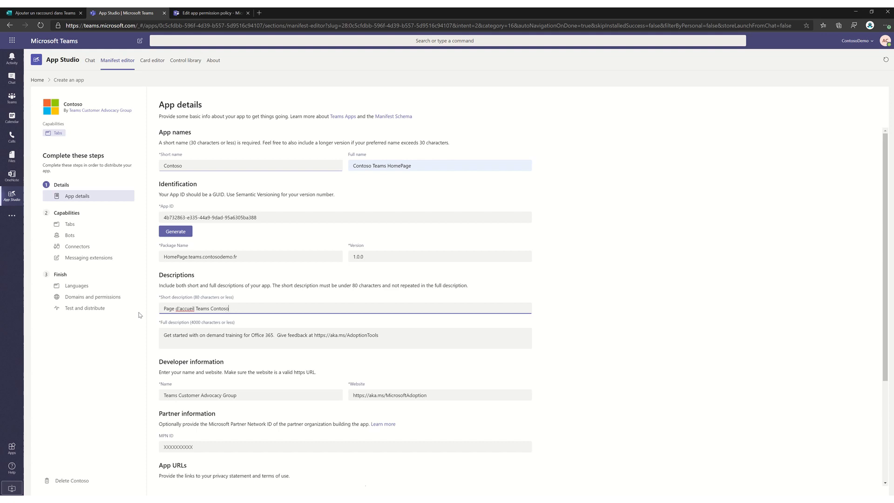
{"action": "type", "text": " Demo"}
{"action": "scroll", "coordinate": [213, 411], "scroll_direction": "down", "scroll_amount": 3}
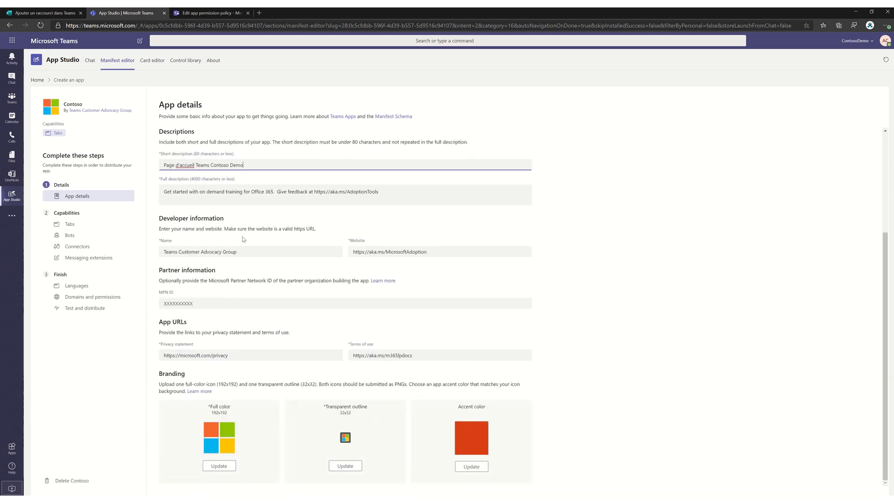
{"action": "left_click_drag", "start_coordinate": [241, 251], "coordinate": [149, 249]}
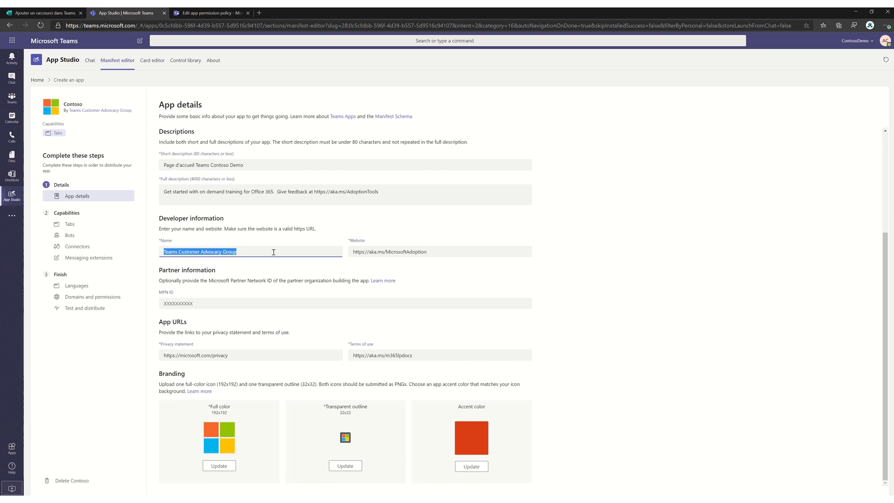
{"action": "type", "text": "Contoso Demo IT Team"}
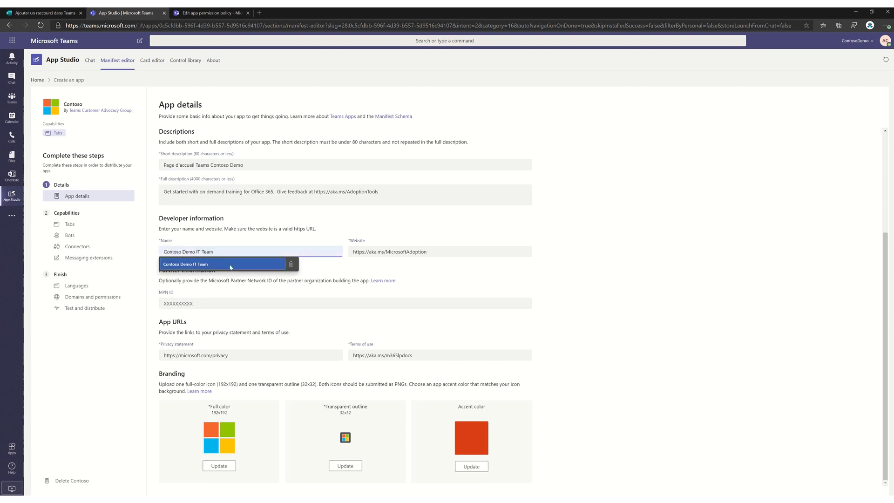
{"action": "left_click", "coordinate": [230, 264]}
{"action": "left_click", "coordinate": [443, 253]}
{"action": "left_click_drag", "start_coordinate": [445, 252], "coordinate": [368, 252]}
{"action": "type", "text": "www.contoso.com"}
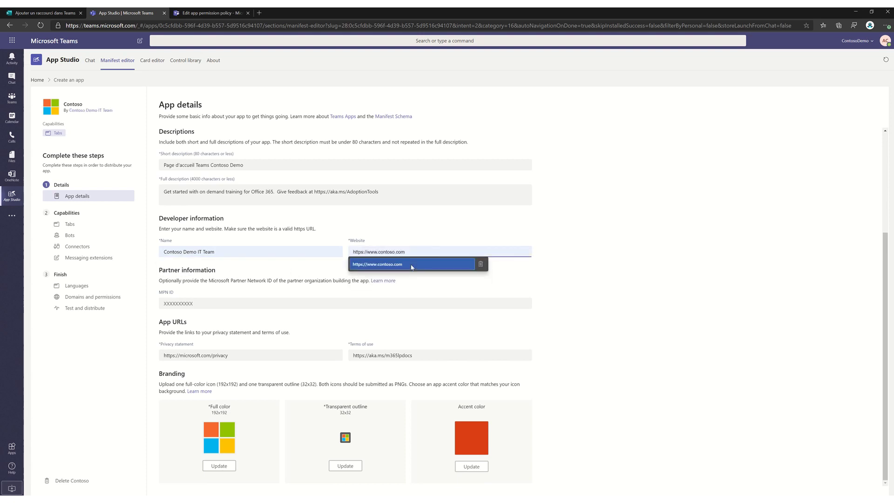
{"action": "left_click", "coordinate": [411, 265]}
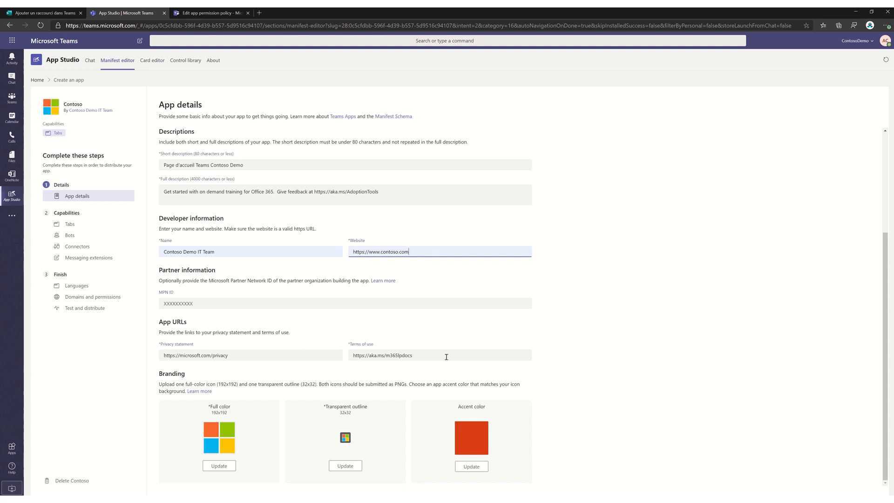
Replace the app's full-color icon with contoso-icon.png and its transparent outline icon with contoso-icon-small.png.
{"action": "left_click", "coordinate": [220, 469]}
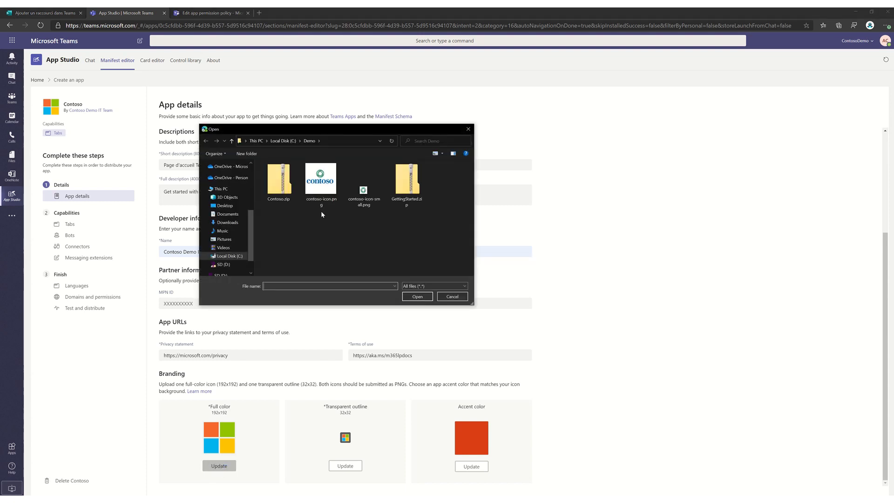
{"action": "left_click", "coordinate": [320, 184]}
{"action": "left_click", "coordinate": [417, 297]}
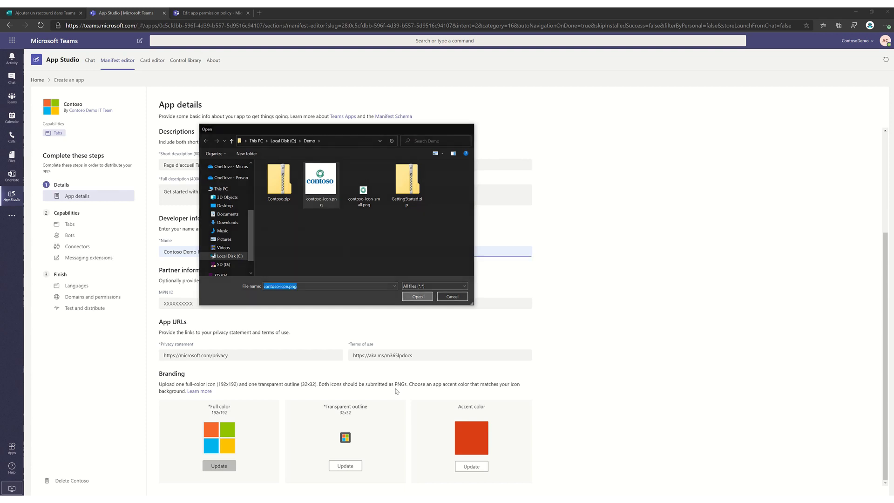
{"action": "left_click", "coordinate": [351, 464]}
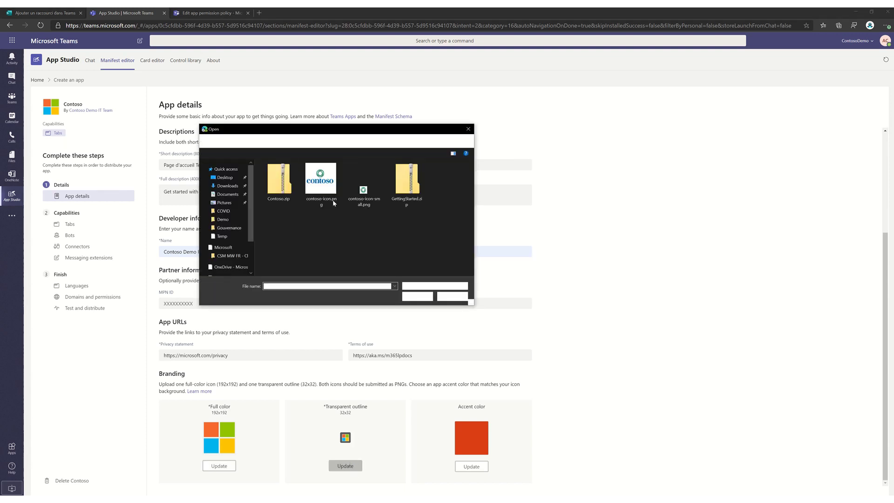
{"action": "left_click", "coordinate": [363, 189]}
{"action": "left_click", "coordinate": [415, 296]}
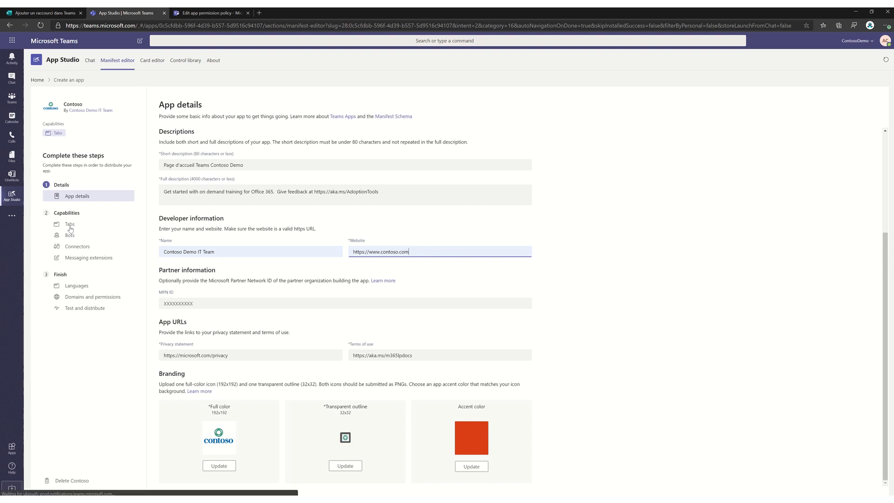
Open the Training Portal personal tab for editing and rename it "Home Page".
{"action": "left_click", "coordinate": [70, 224]}
{"action": "mouse_move", "coordinate": [414, 23]}
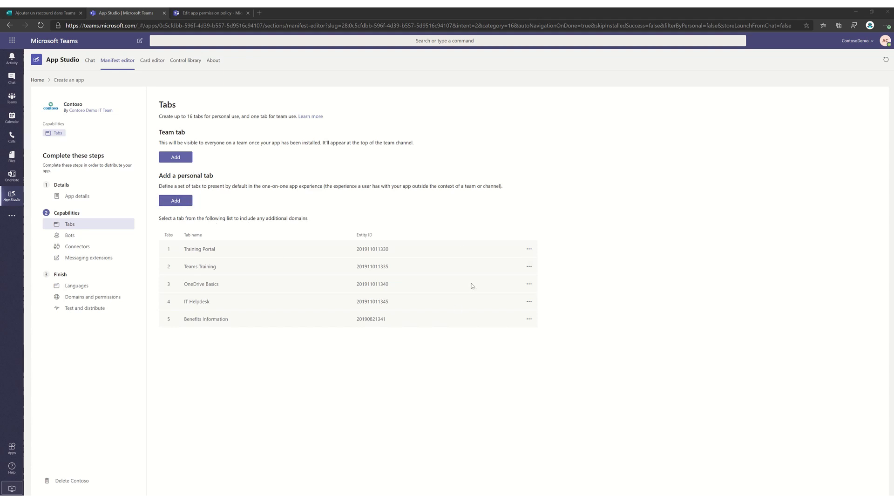
{"action": "left_click", "coordinate": [529, 249]}
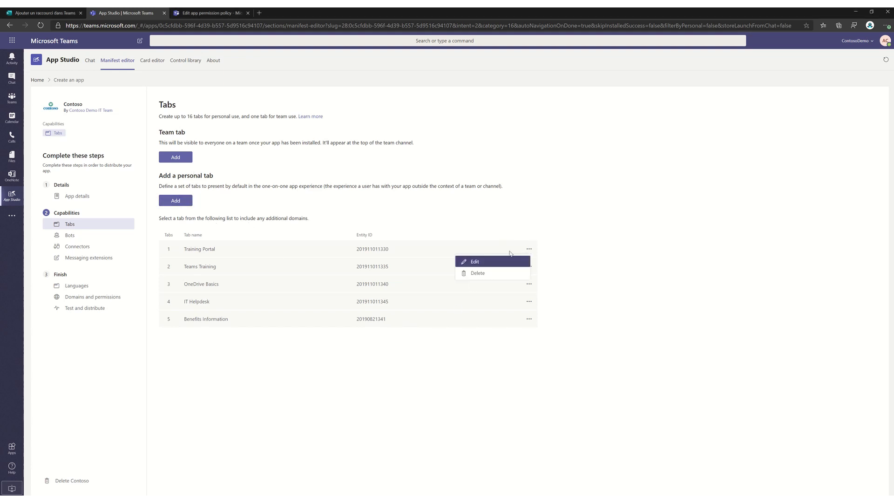
{"action": "left_click", "coordinate": [480, 261]}
{"action": "left_click_drag", "start_coordinate": [414, 256], "coordinate": [324, 259]}
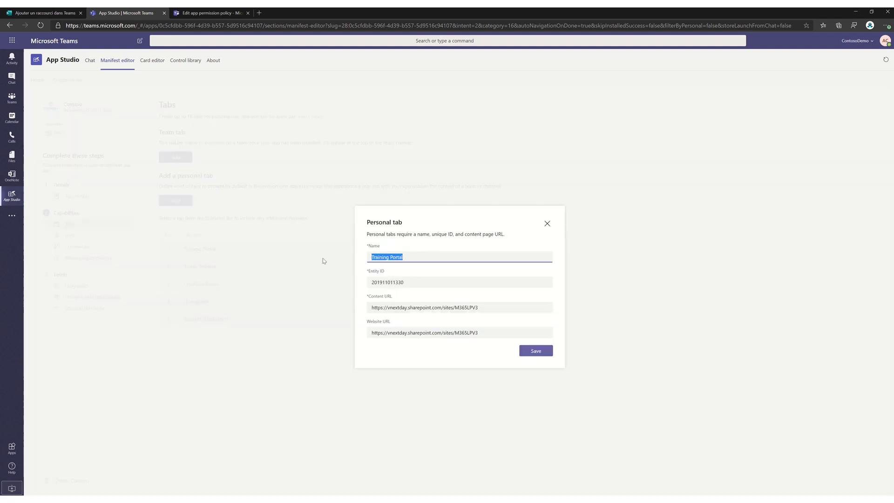
{"action": "type", "text": "Home Page"}
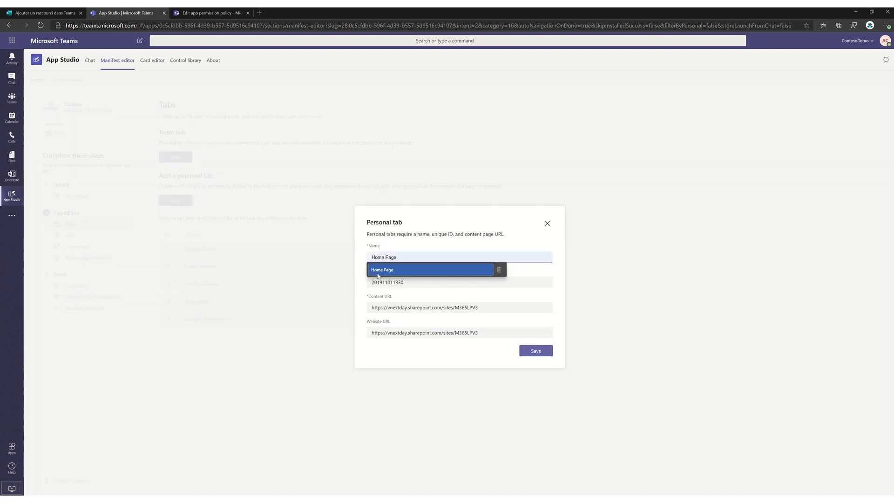
{"action": "left_click", "coordinate": [378, 274]}
{"action": "left_click", "coordinate": [410, 283]}
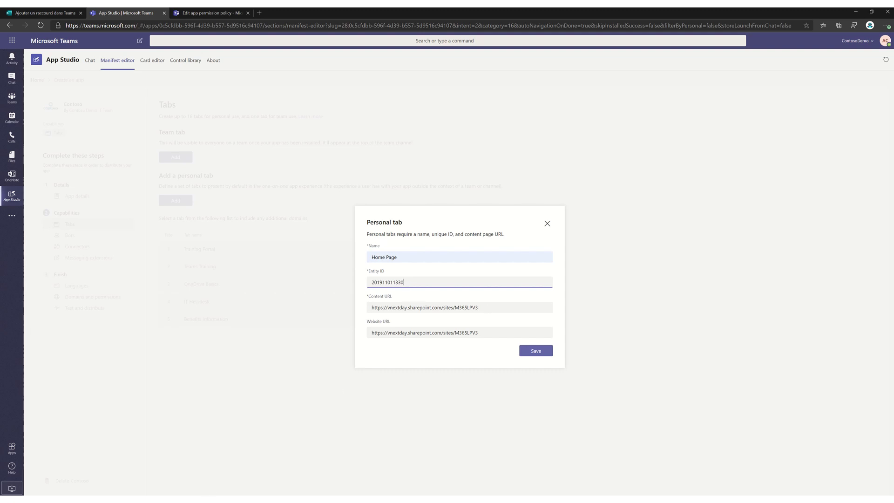
Switch to the SharePoint window and copy the address of the Office 365 Guidance for Contoso page.
{"action": "left_click", "coordinate": [255, 471]}
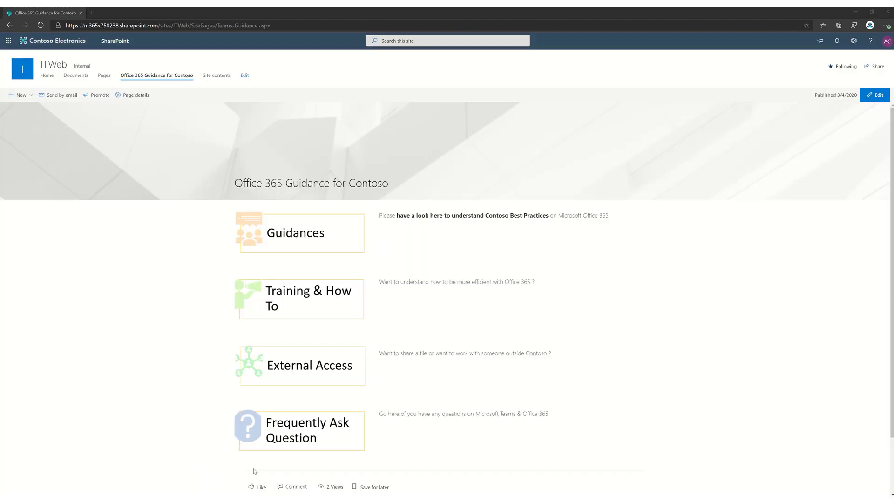
{"action": "left_click", "coordinate": [158, 306]}
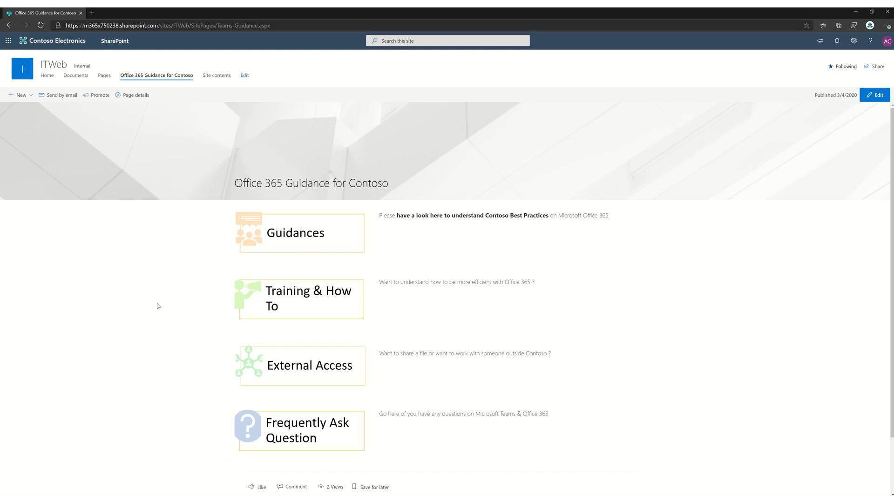
{"action": "left_click", "coordinate": [264, 25]}
{"action": "key", "text": "ctrl+c"}
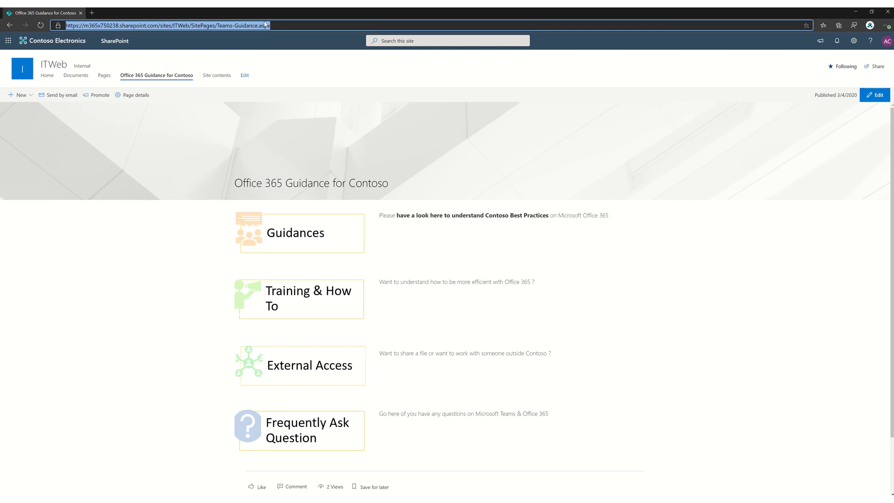
{"action": "left_click", "coordinate": [232, 281]}
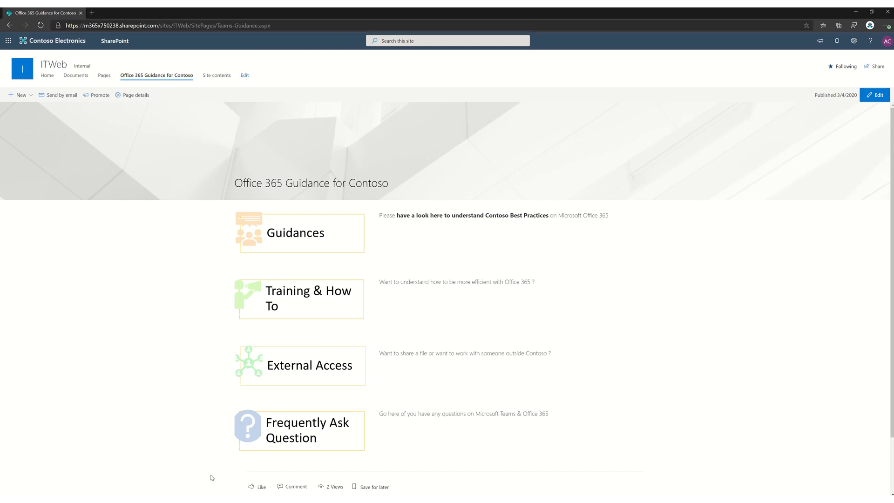
Back in App Studio, paste the copied SharePoint address as the Home Page tab's content URL and website URL, and save the tab.
{"action": "left_click", "coordinate": [205, 500]}
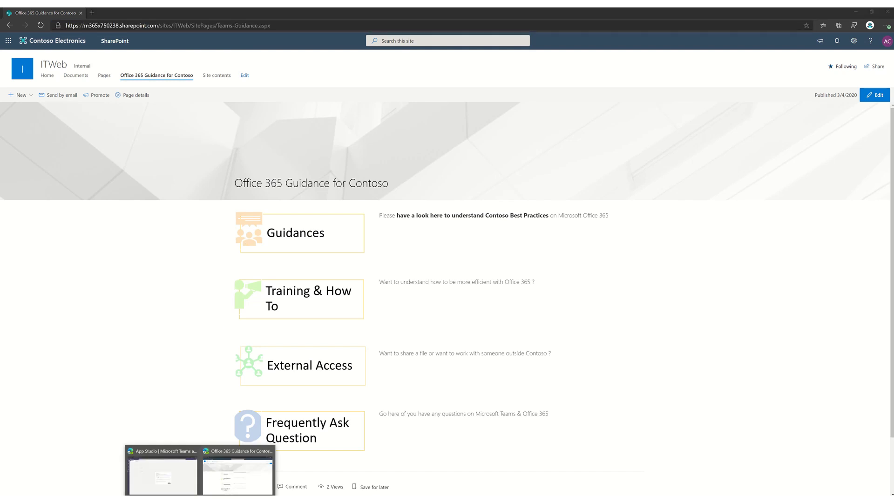
{"action": "left_click", "coordinate": [175, 481]}
{"action": "left_click", "coordinate": [480, 308]}
{"action": "key", "text": "ctrl+a"}
{"action": "key", "text": "ctrl+v"}
{"action": "left_click_drag", "start_coordinate": [506, 332], "coordinate": [317, 333]}
{"action": "key", "text": "ctrl+v"}
{"action": "left_click", "coordinate": [525, 352]}
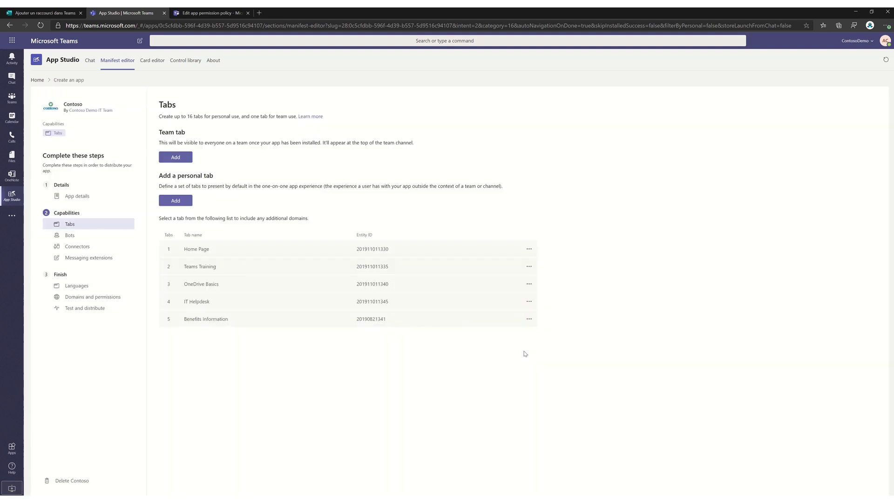
Check the app's valid domains and download the app package for distribution.
{"action": "left_click", "coordinate": [76, 297]}
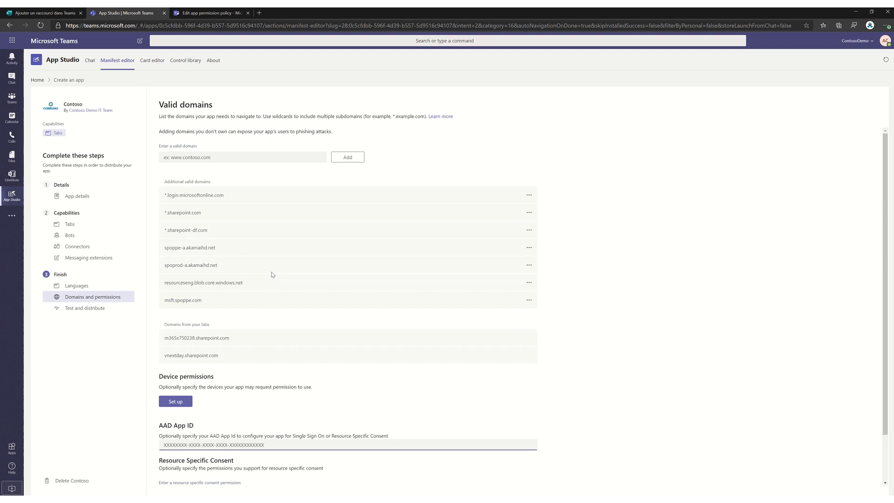
{"action": "left_click", "coordinate": [91, 311]}
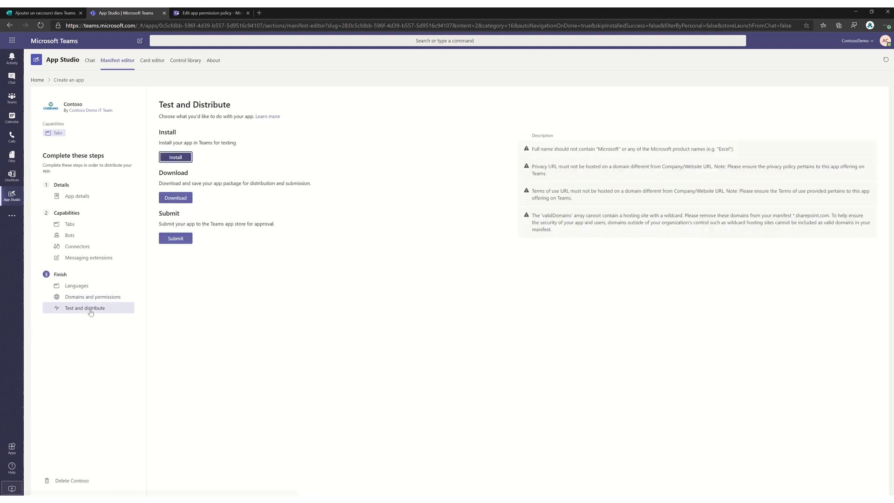
{"action": "left_click", "coordinate": [176, 158]}
{"action": "left_click", "coordinate": [175, 198]}
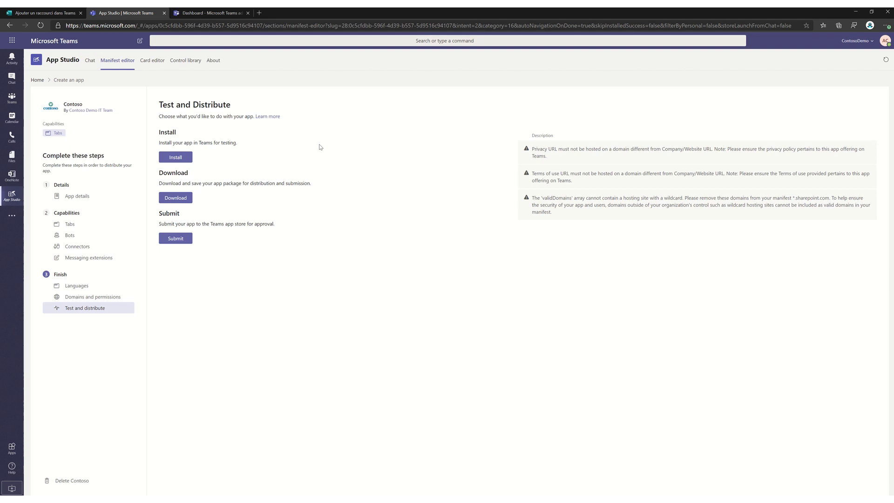
Switch to the Teams admin center and try to upload Contoso.zip as a new custom app.
{"action": "left_click", "coordinate": [219, 12]}
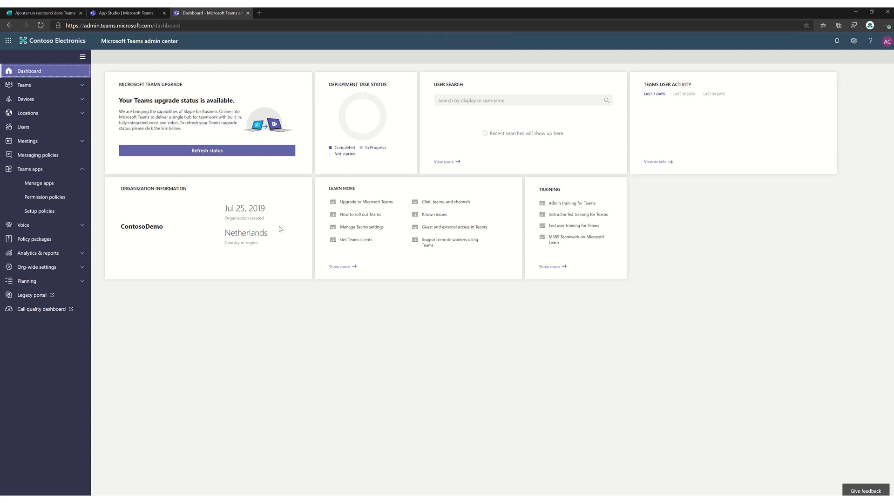
{"action": "left_click", "coordinate": [47, 188]}
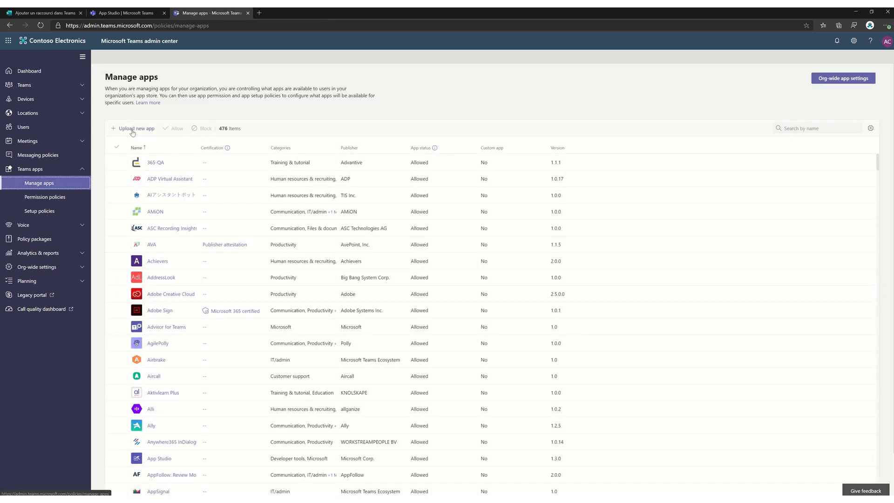
{"action": "left_click", "coordinate": [132, 130]}
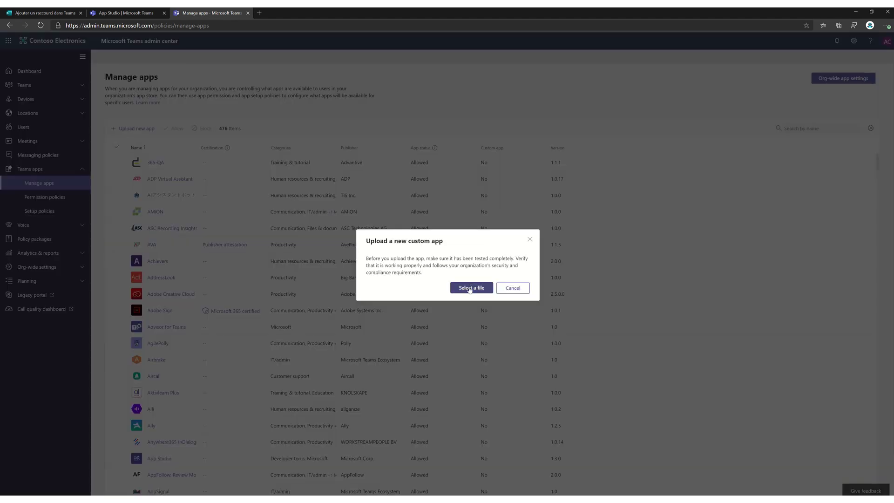
{"action": "left_click", "coordinate": [470, 288]}
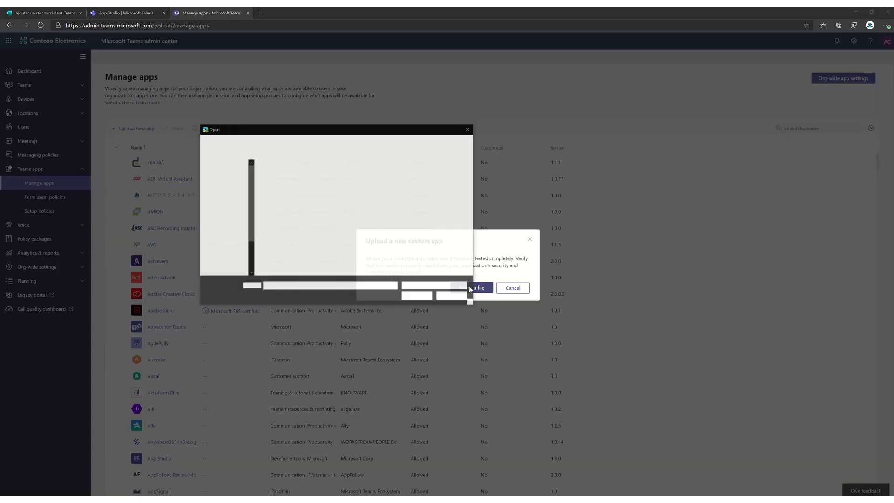
{"action": "left_click", "coordinate": [278, 182]}
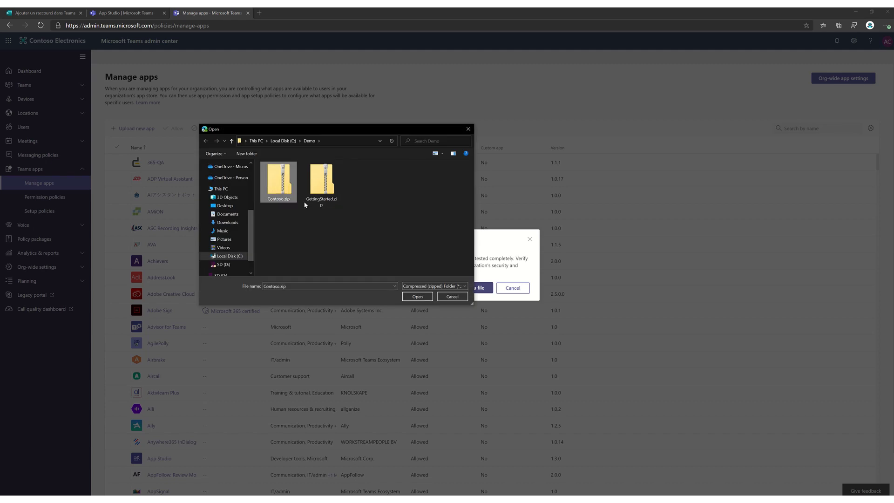
{"action": "left_click", "coordinate": [418, 299]}
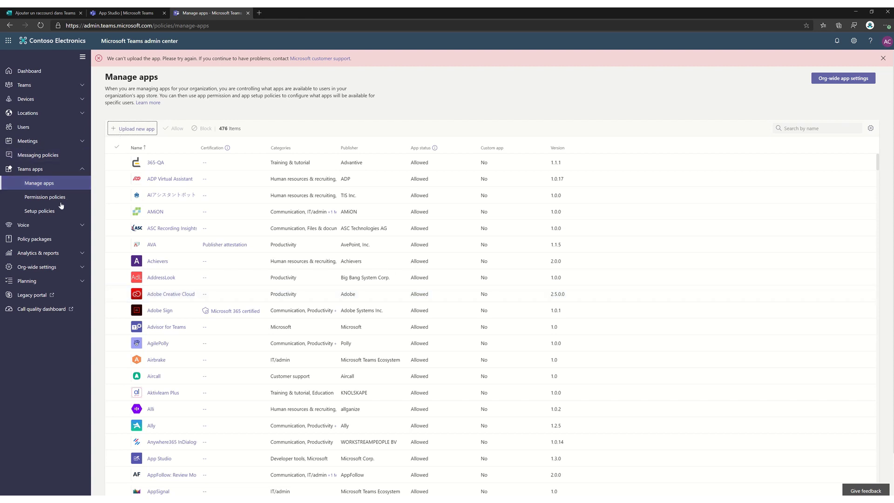
Open the Demo Contoso App setup policy, search for contoso, and add the Contoso app by Contoso IT Team to its pinned apps.
{"action": "left_click", "coordinate": [45, 211]}
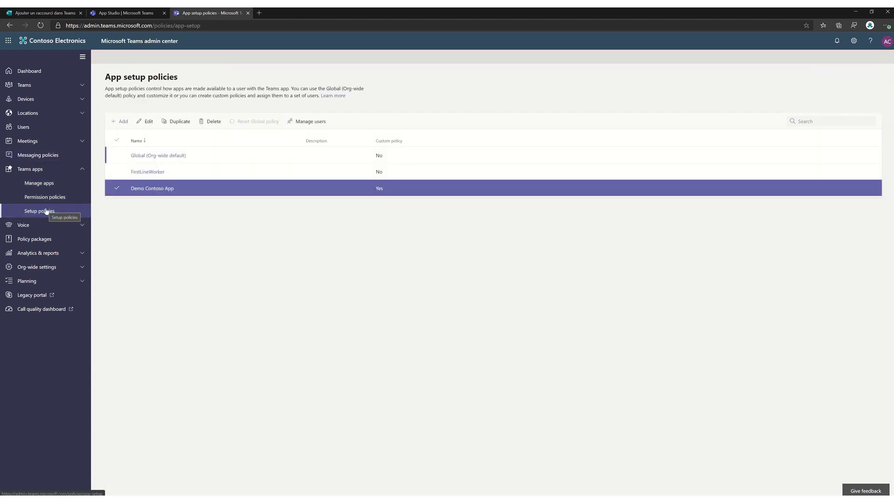
{"action": "left_click", "coordinate": [45, 211]}
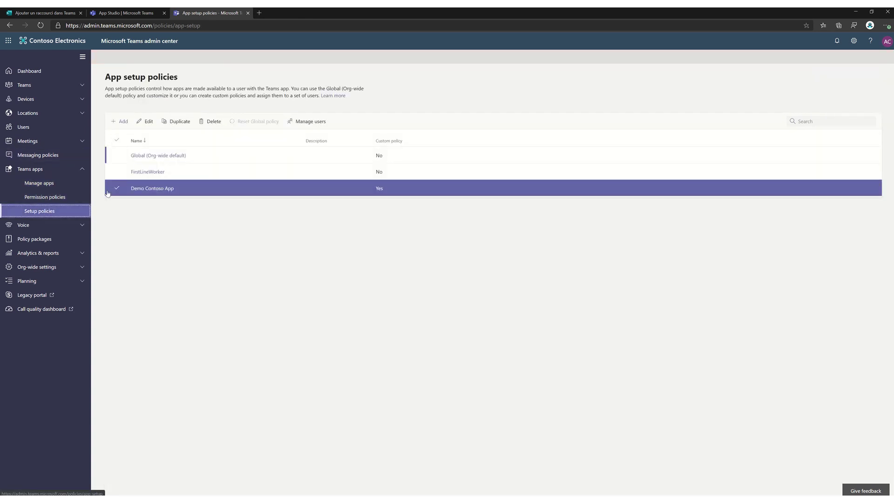
{"action": "left_click", "coordinate": [150, 188]}
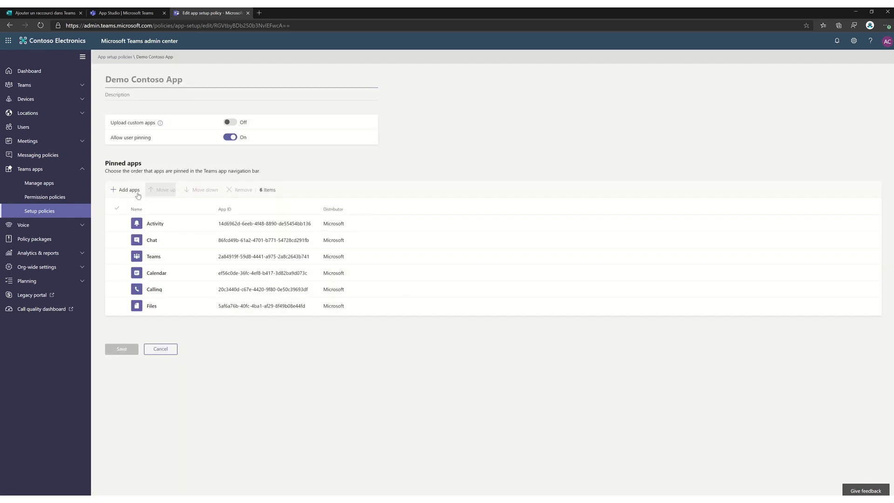
{"action": "left_click", "coordinate": [127, 190]}
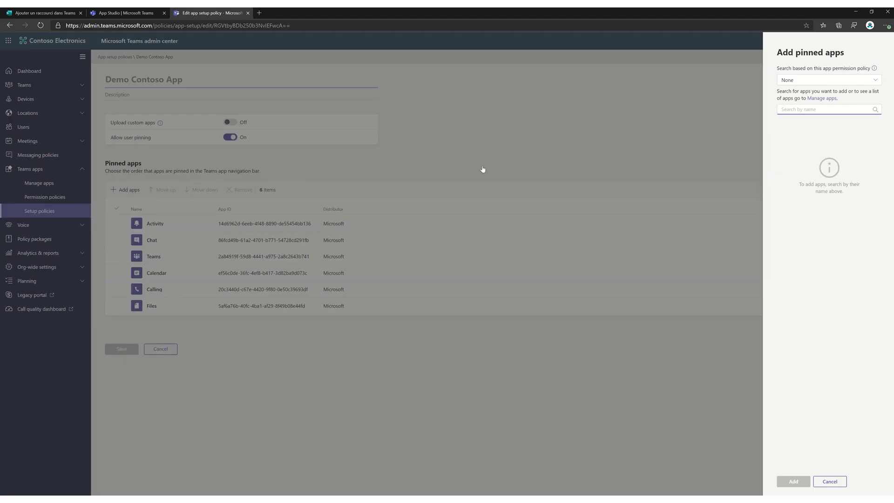
{"action": "type", "text": "contoso"}
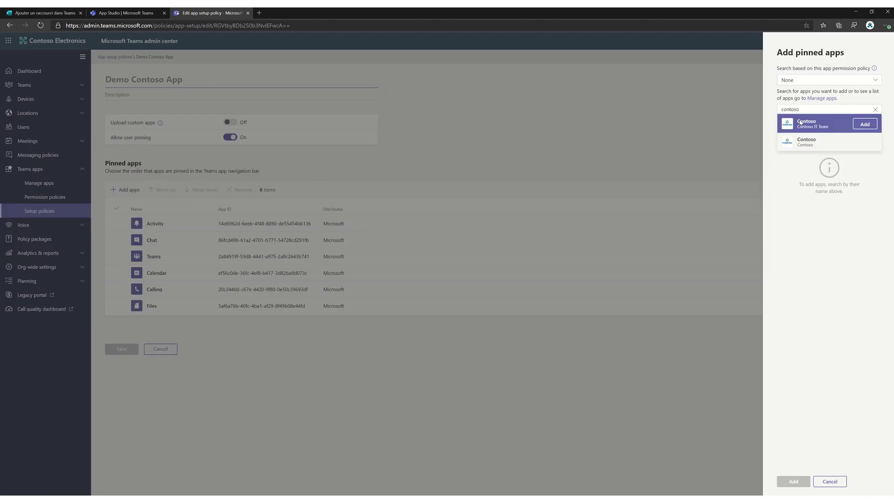
{"action": "left_click", "coordinate": [864, 124]}
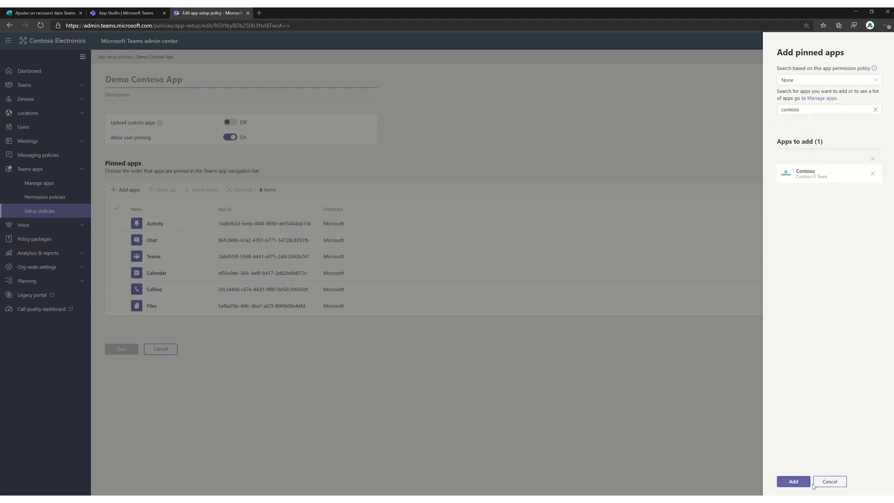
{"action": "left_click", "coordinate": [793, 481]}
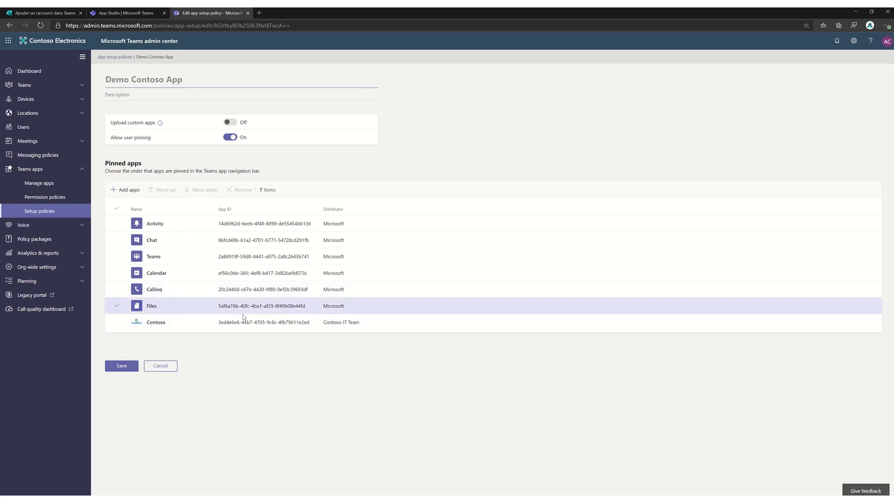
Move the Contoso app to the first place among the pinned apps, turn on custom app uploads, and save the policy.
{"action": "left_click", "coordinate": [117, 322]}
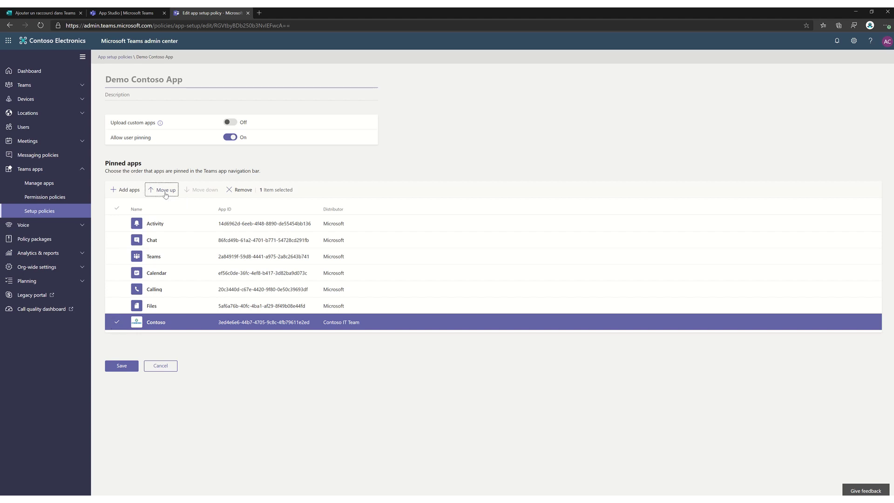
{"action": "left_click", "coordinate": [165, 190]}
{"action": "left_click", "coordinate": [165, 190]}
{"action": "left_click", "coordinate": [166, 190]}
{"action": "left_click", "coordinate": [166, 190]}
{"action": "left_click", "coordinate": [165, 190]}
{"action": "left_click", "coordinate": [165, 190]}
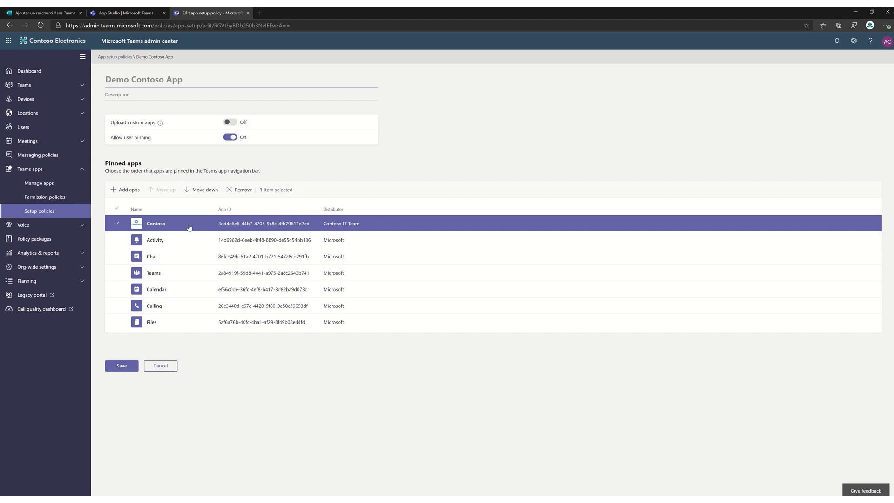
{"action": "left_click", "coordinate": [229, 122]}
{"action": "left_click", "coordinate": [129, 366]}
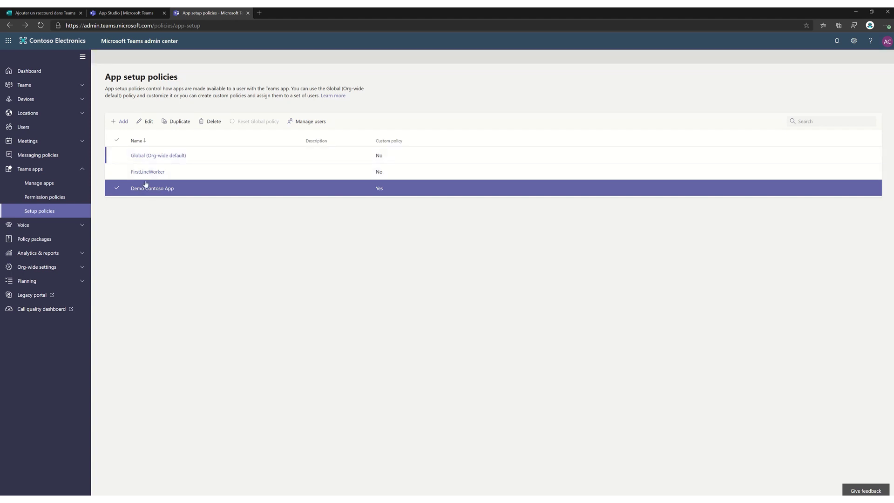
Search for admin and assign the Demo Contoso App setup policy to the tenant's admin account.
{"action": "left_click", "coordinate": [308, 121]}
{"action": "type", "text": "admin"}
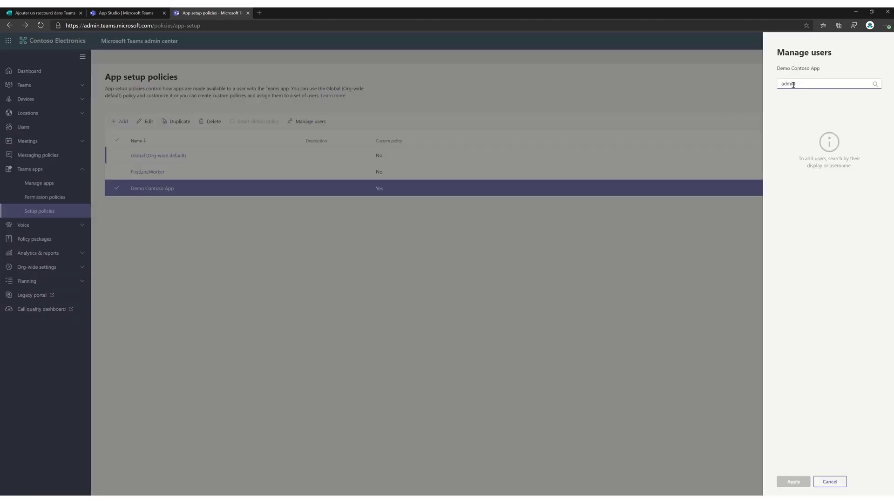
{"action": "mouse_move", "coordinate": [810, 118]}
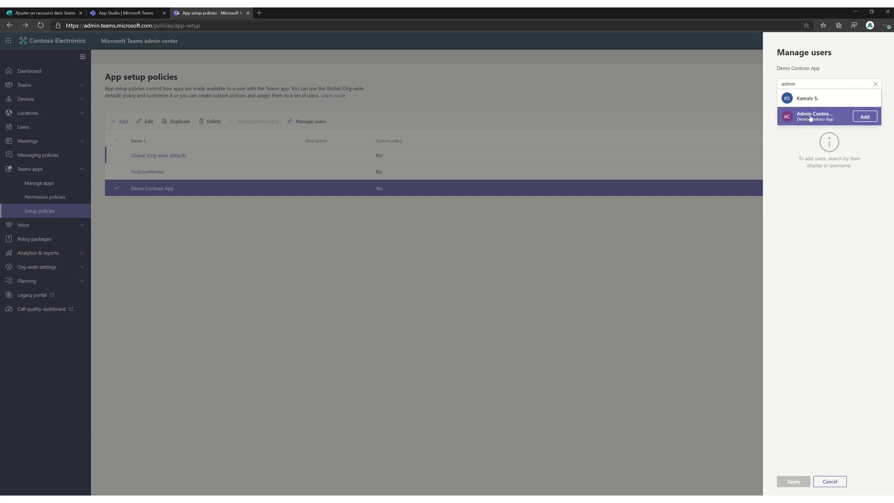
{"action": "left_click", "coordinate": [864, 117]}
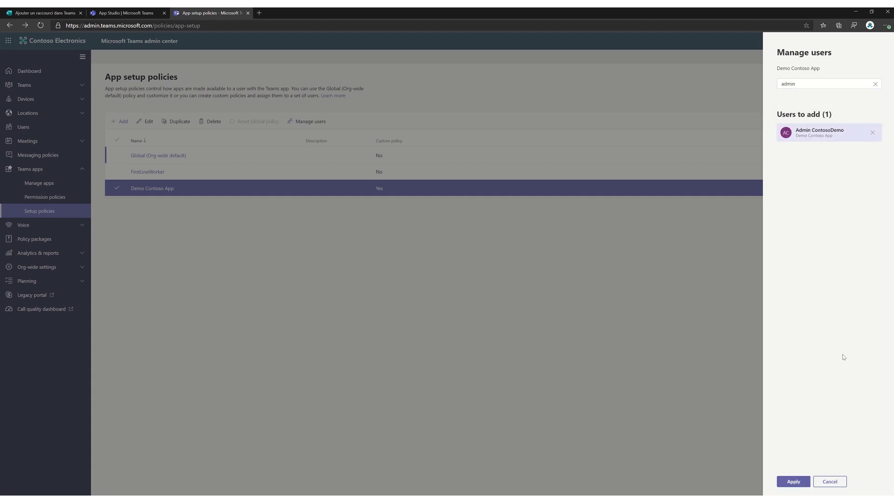
{"action": "left_click", "coordinate": [796, 480]}
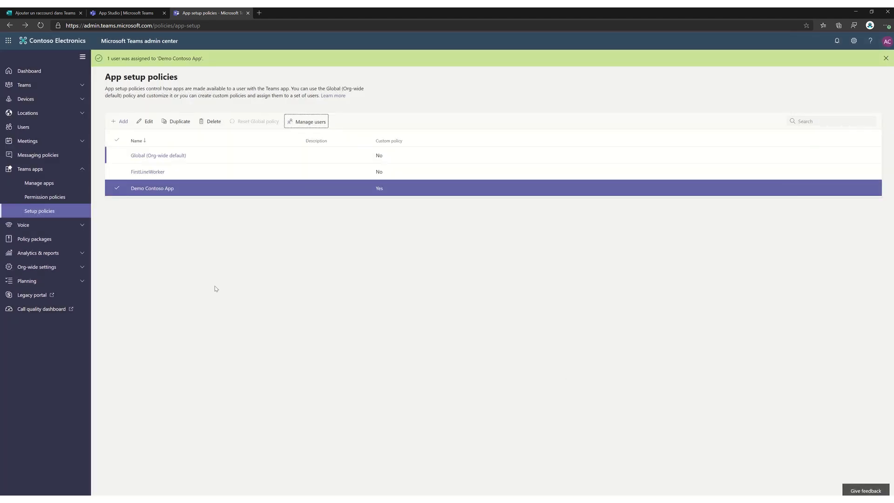
Switch to the Microsoft Teams window, open the pinned Contoso app, view its External Access guidance, and return to the app's home page.
{"action": "key", "text": "alt+Tab"}
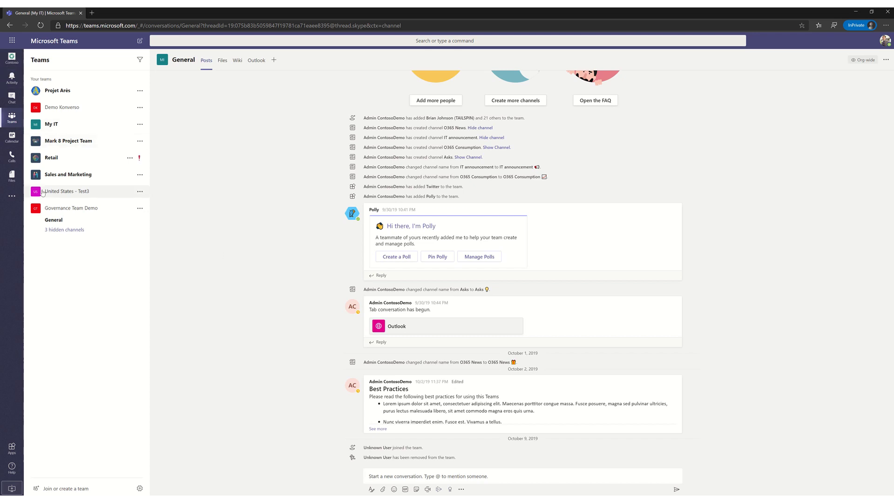
{"action": "left_click", "coordinate": [7, 57]}
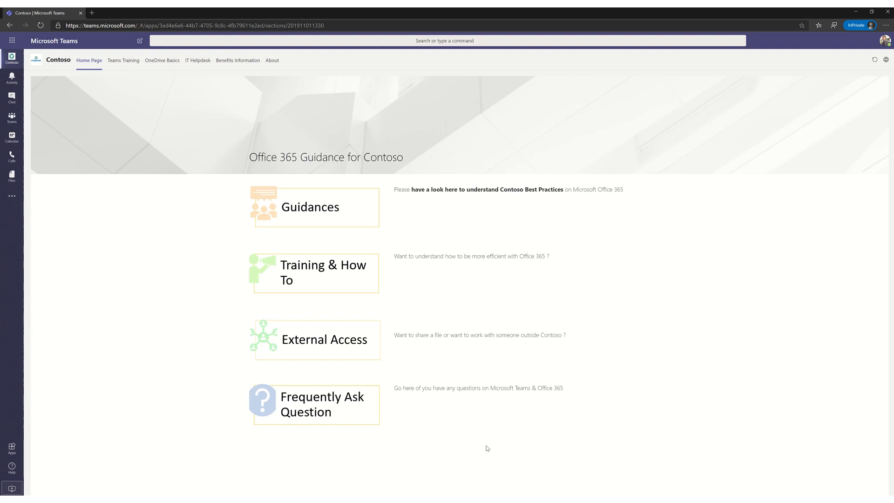
{"action": "left_click", "coordinate": [333, 344]}
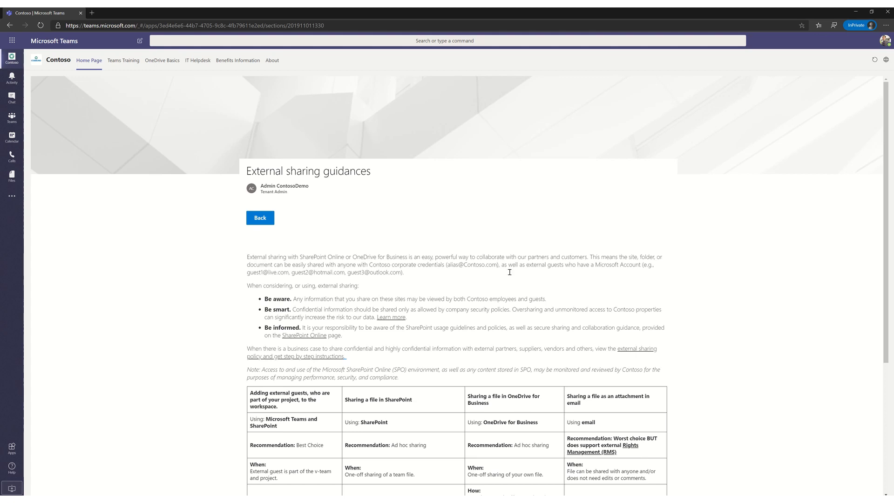
{"action": "left_click", "coordinate": [252, 222]}
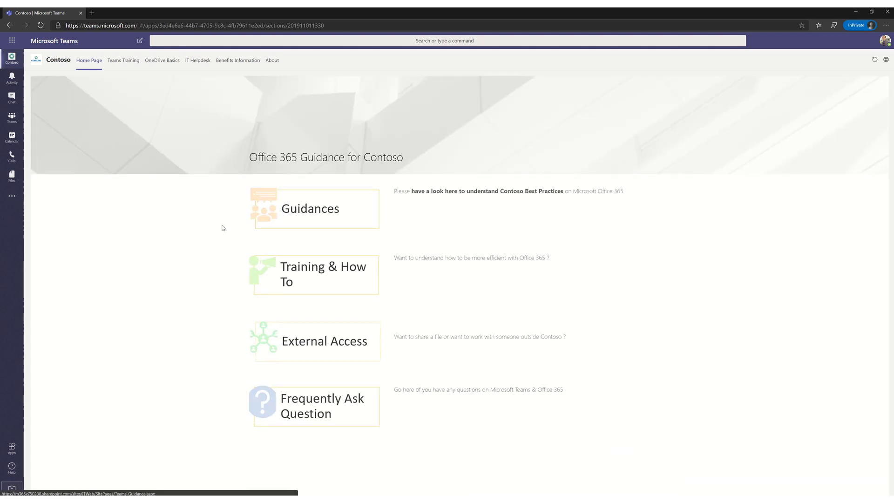